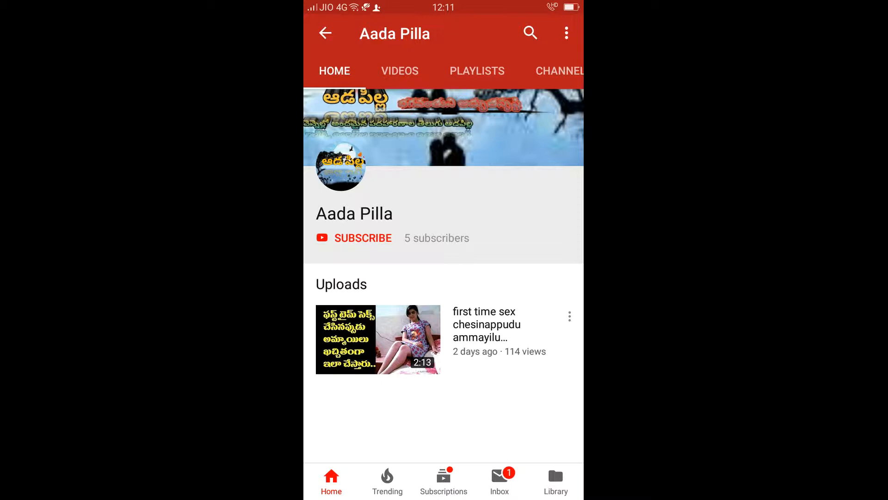
Subscribe to the Aada Pilla YouTube channel so its button reads SUBSCRIBED
click(363, 238)
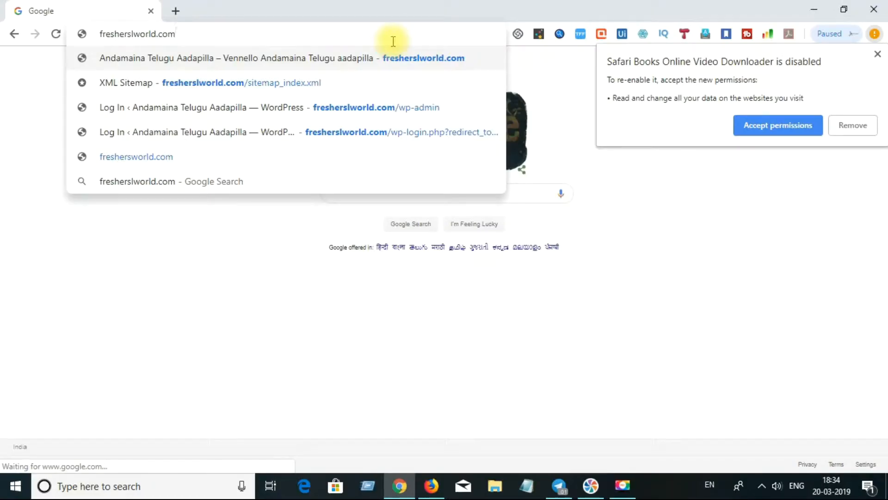
Load the site's /wp-admin login page and enter the admin username and password
text(/wp-)
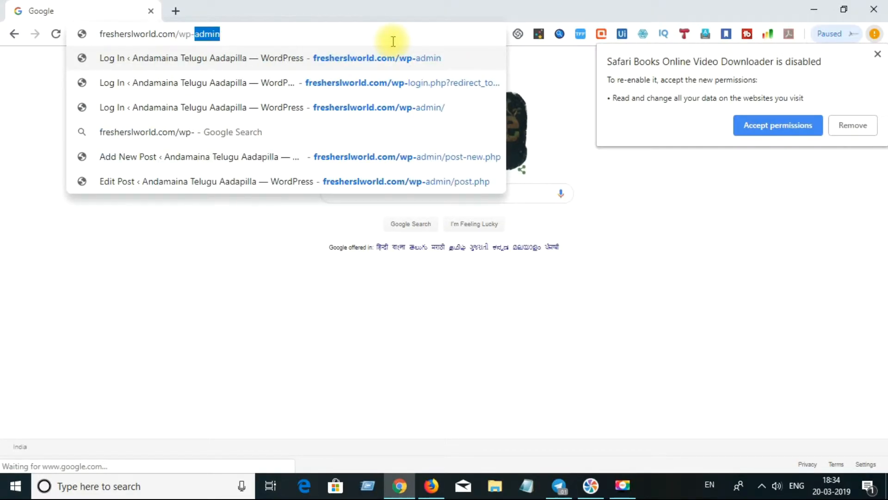
key(Return)
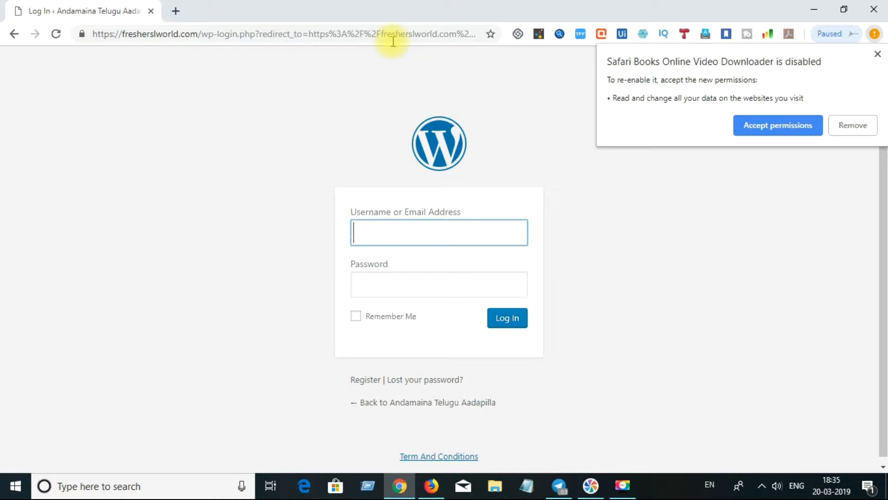
text(admin)
key(Tab)
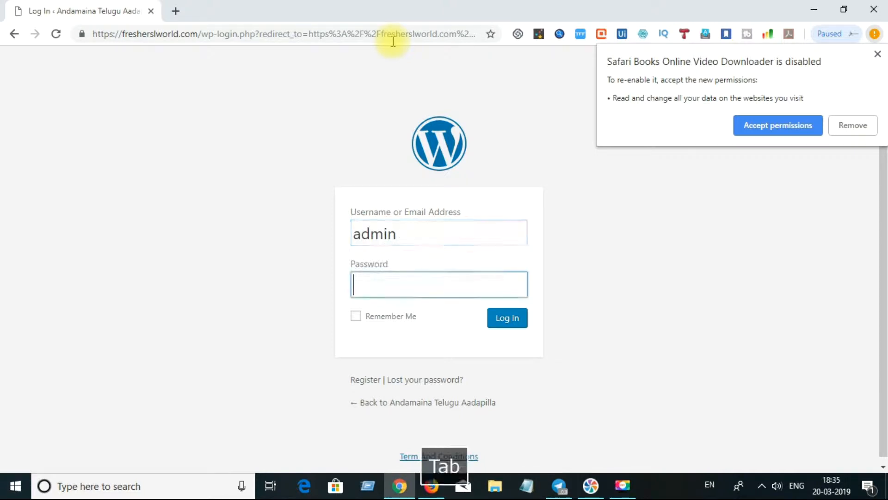
text(••••••)
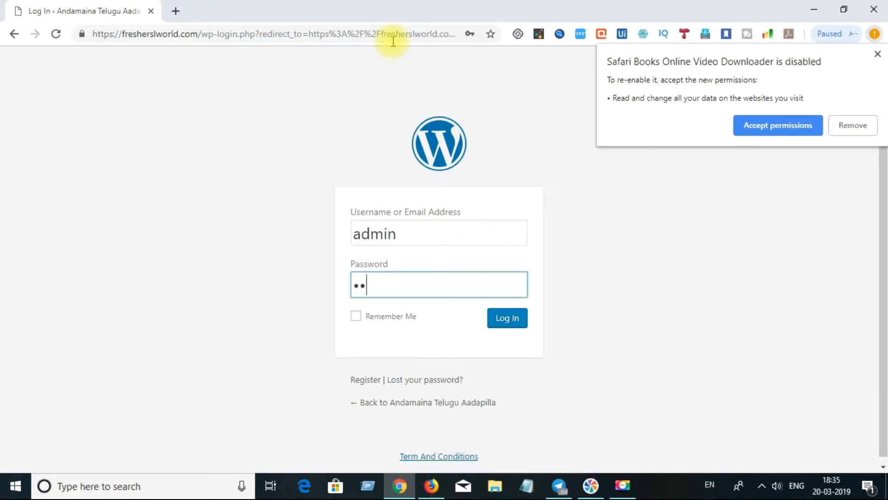
text(••••••)
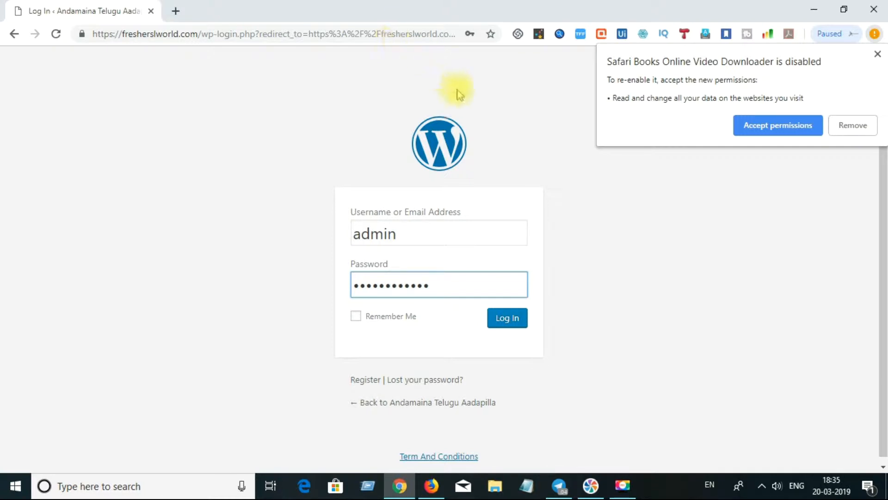
Log in to the dashboard and go to Plugins > Add New
click(506, 324)
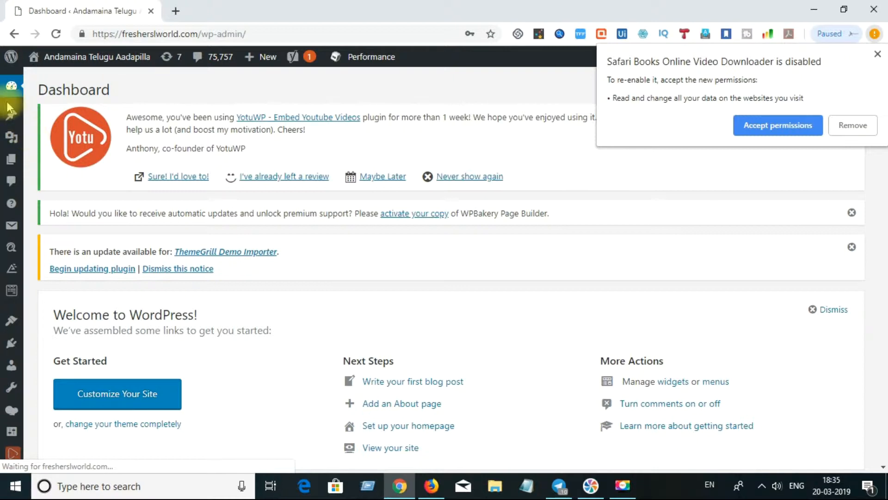
mouse_move(18, 212)
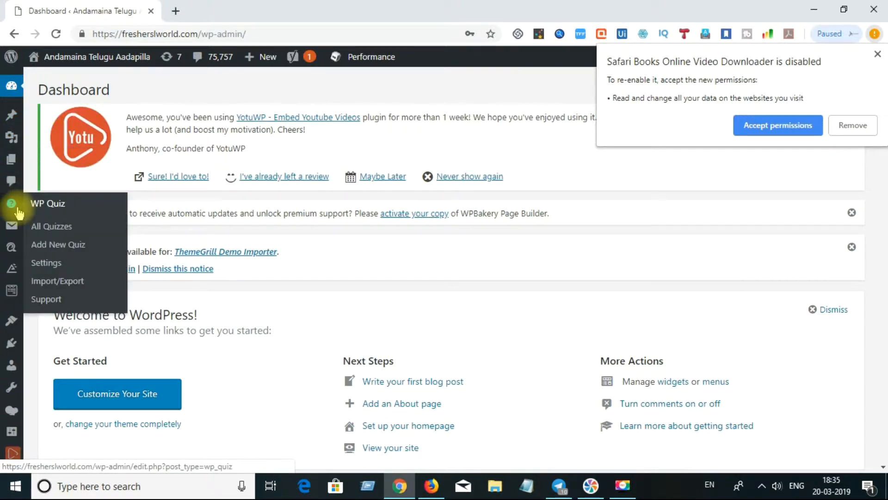
mouse_move(12, 251)
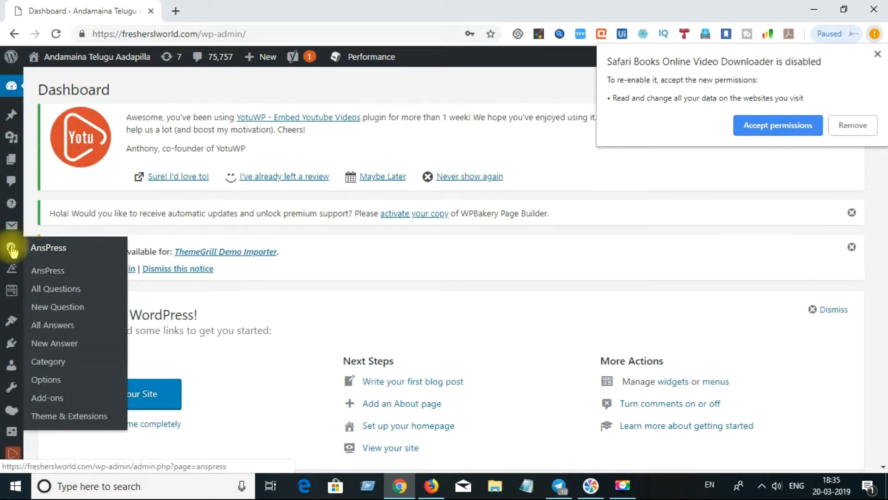
mouse_move(15, 267)
mouse_move(15, 287)
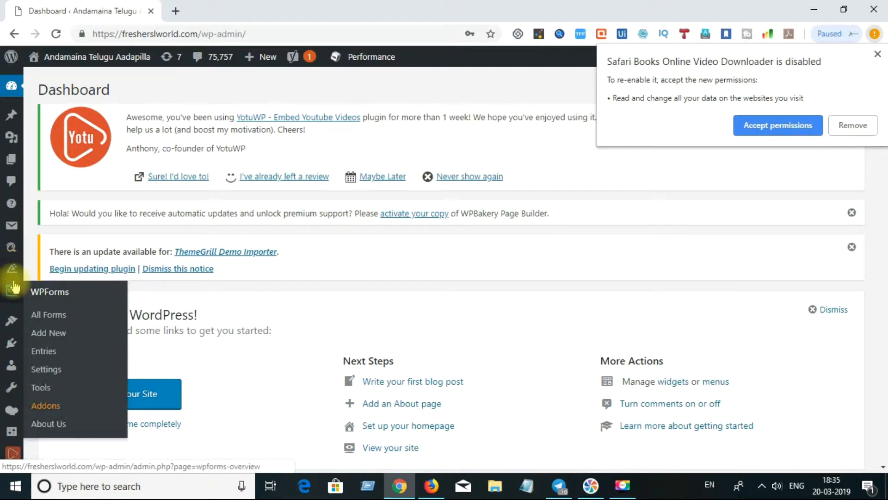
mouse_move(15, 315)
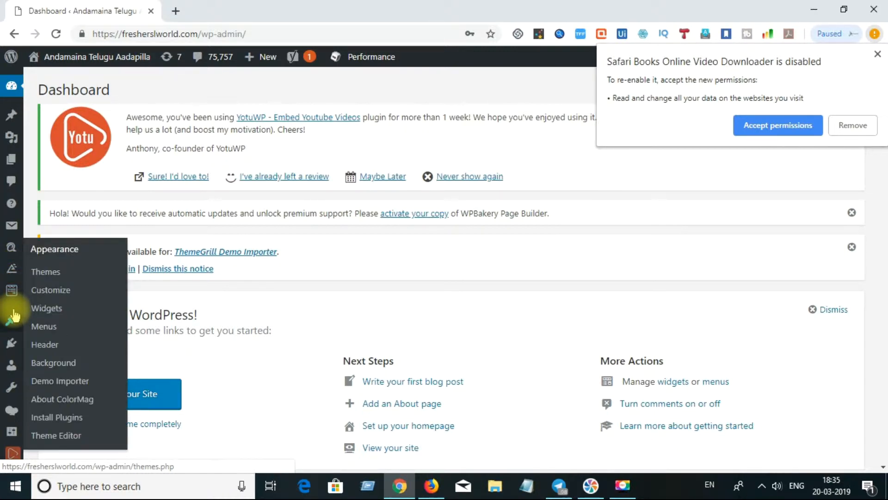
mouse_move(11, 343)
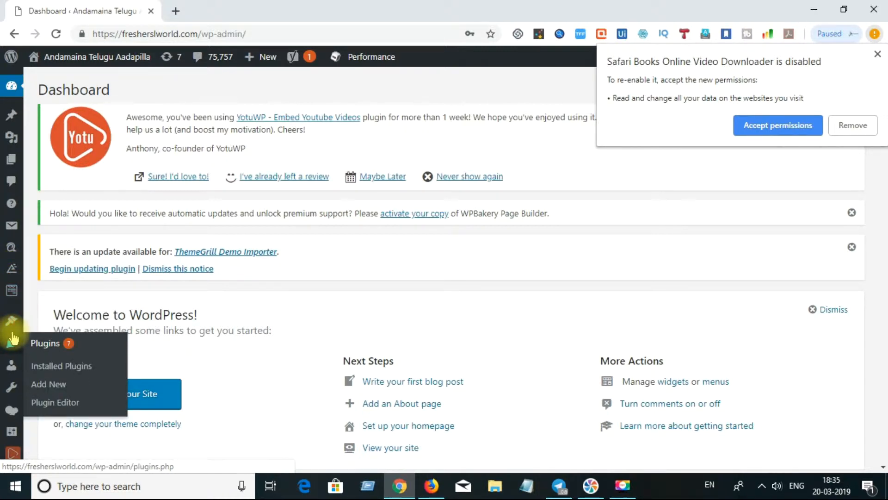
click(57, 384)
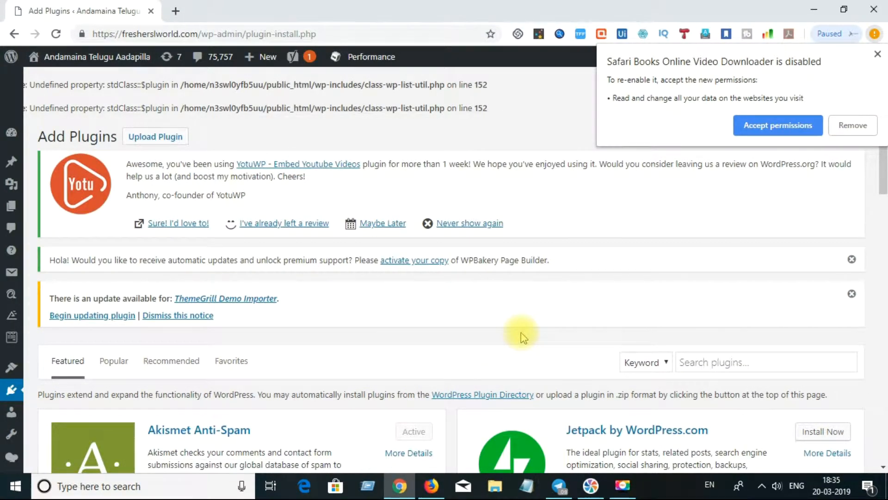
Search plugins for 'master popup', dismiss the extension notification, and scroll through the results
click(707, 371)
text(master)
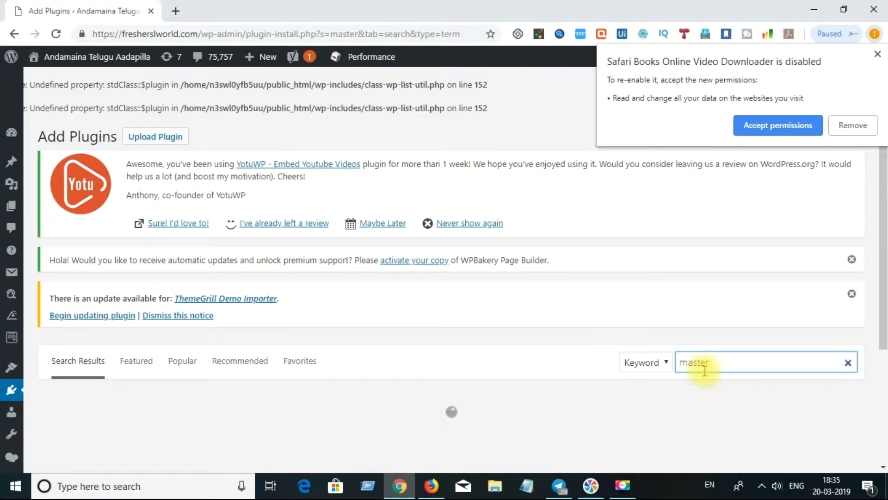
text( popup)
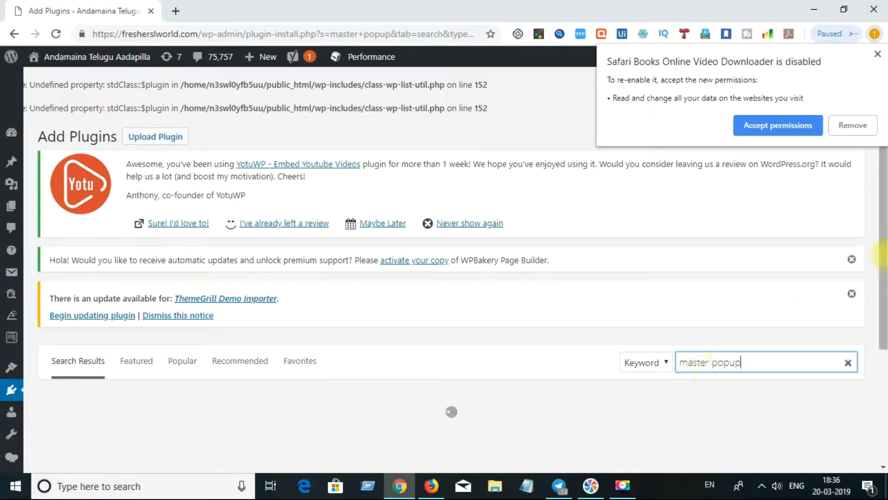
drag(884, 254, 883, 321)
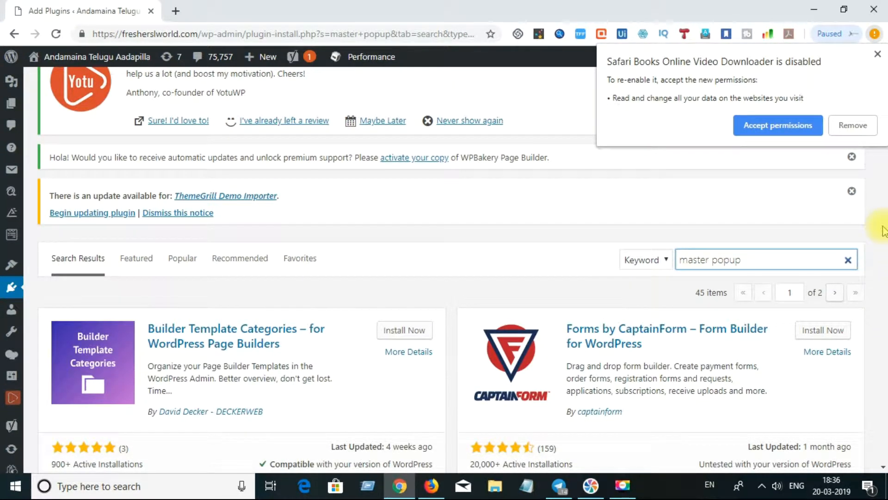
click(878, 54)
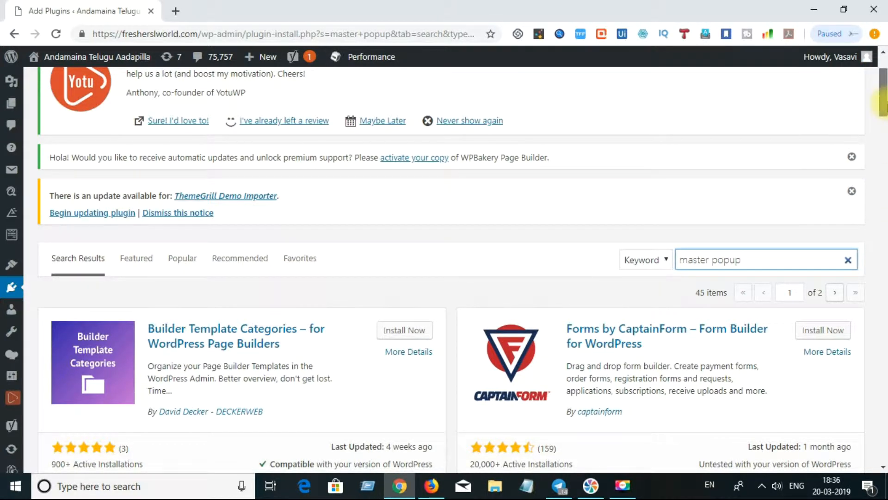
scroll(883, 117, down, 3)
drag(883, 118, 883, 152)
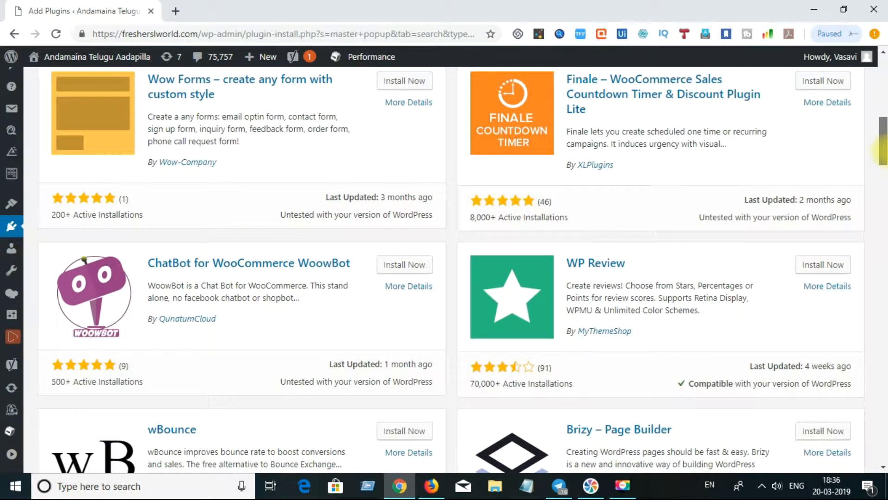
drag(883, 153, 883, 156)
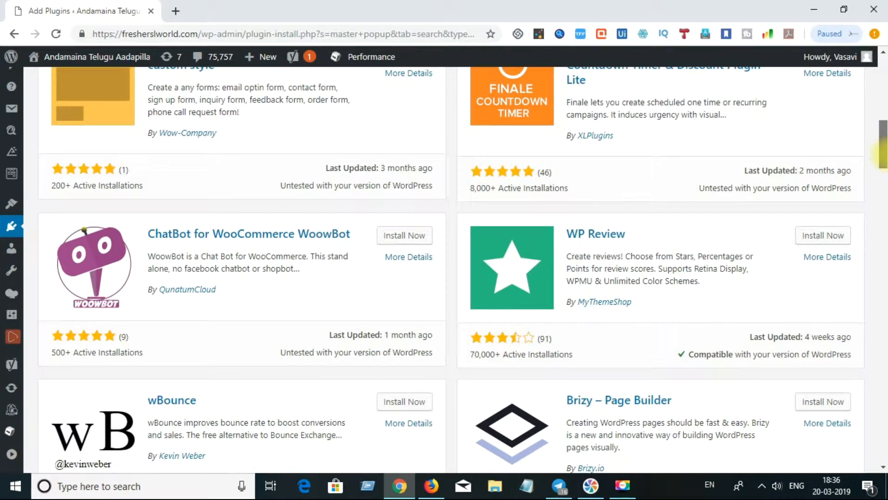
drag(881, 155, 883, 273)
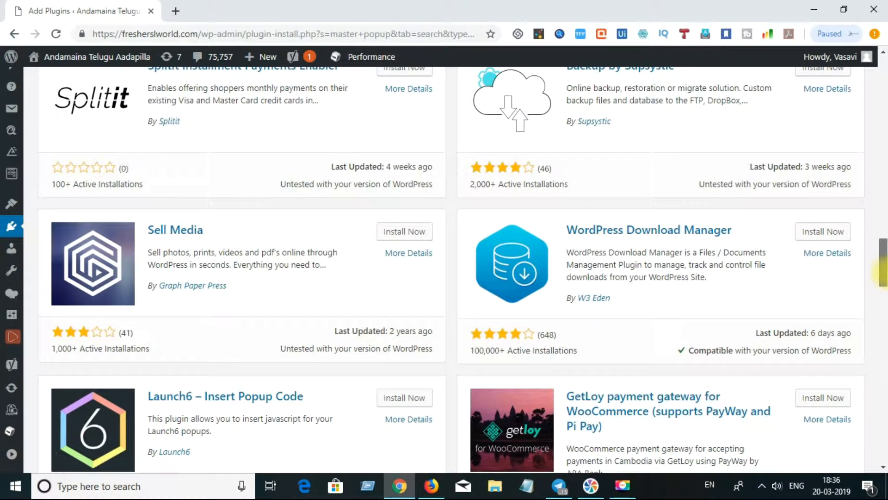
drag(881, 273, 883, 331)
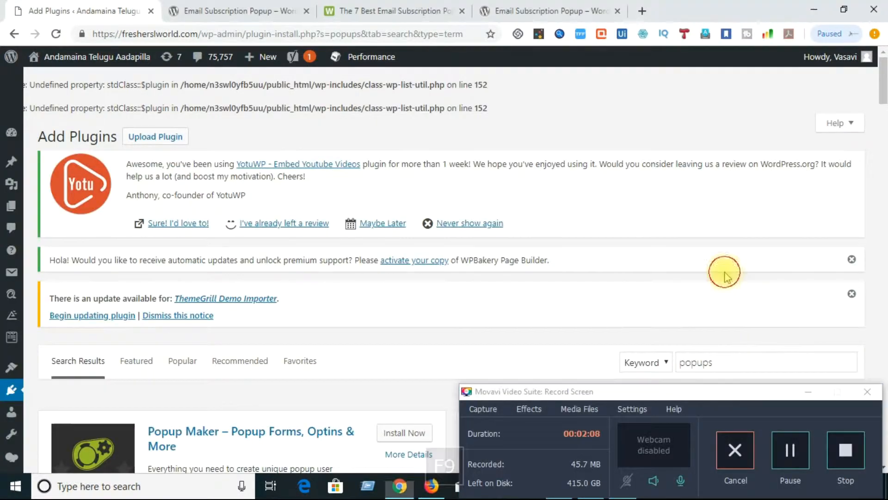
Replace the old search term with 'email subscription' in the plugin search box
click(726, 365)
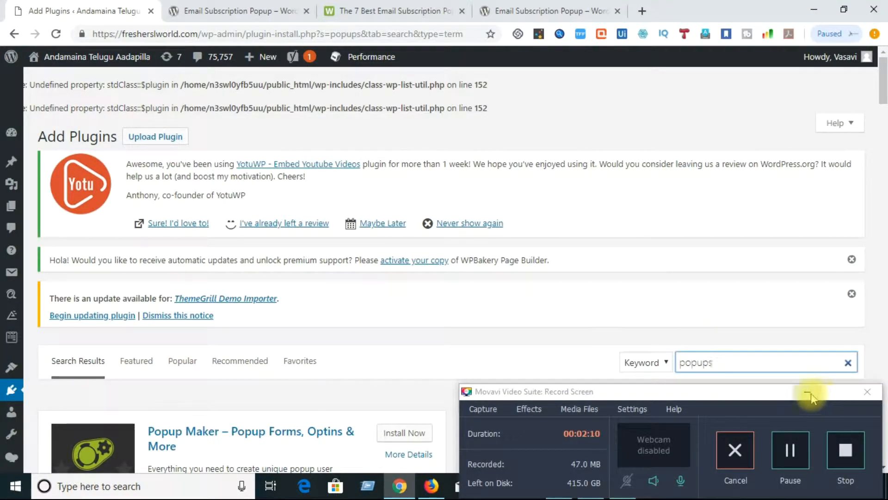
click(810, 393)
click(752, 365)
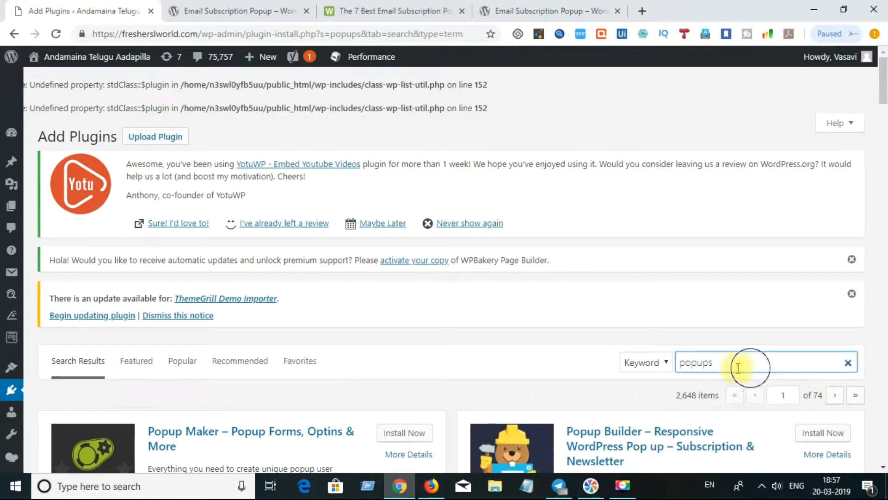
right_click(673, 368)
click(700, 364)
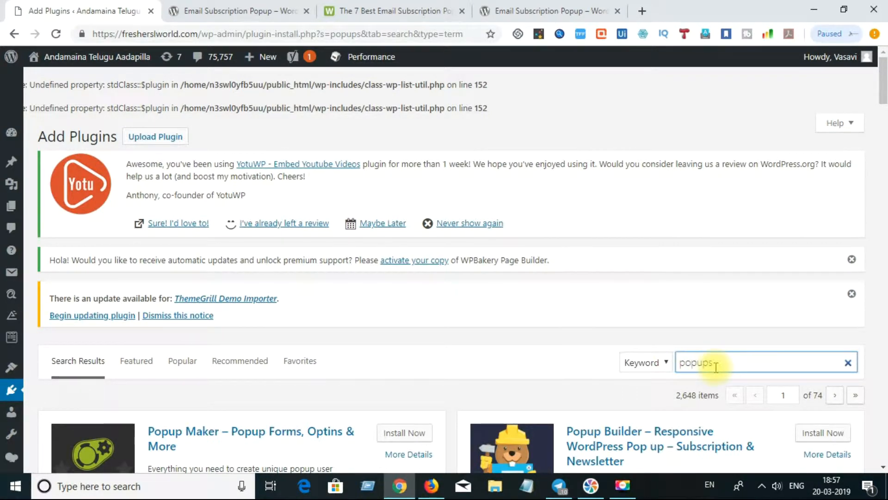
key(BackSpace)
key(BackSpace)
key(BackSpace)
key(BackSpace)
key(BackSpace)
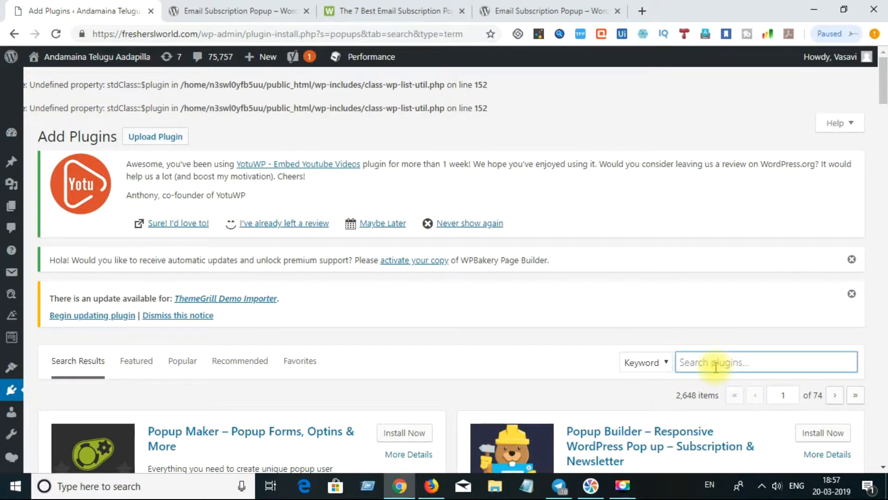
text(e-mail)
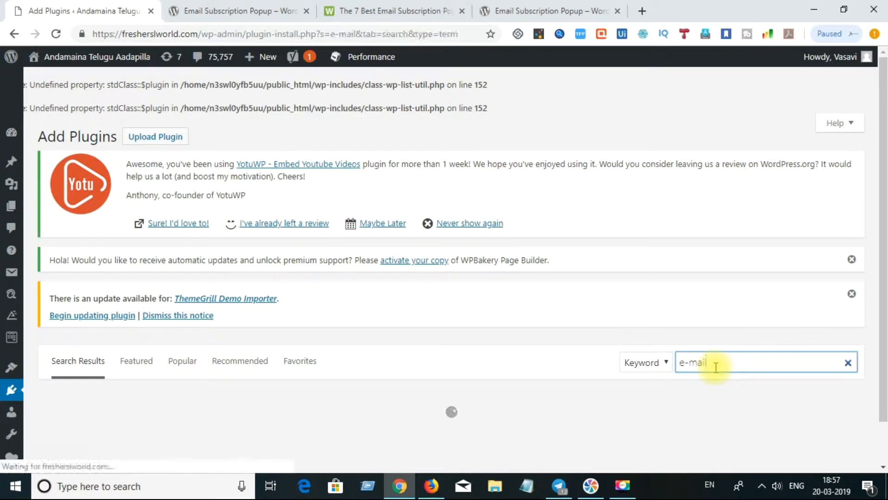
key(BackSpace)
key(BackSpace)
key(BackSpace)
key(BackSpace)
key(BackSpace)
text(mail subs)
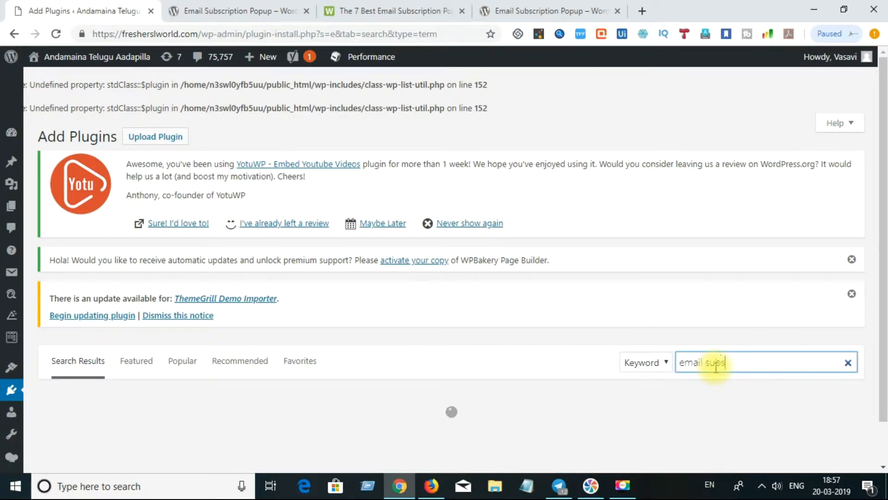
text(cription)
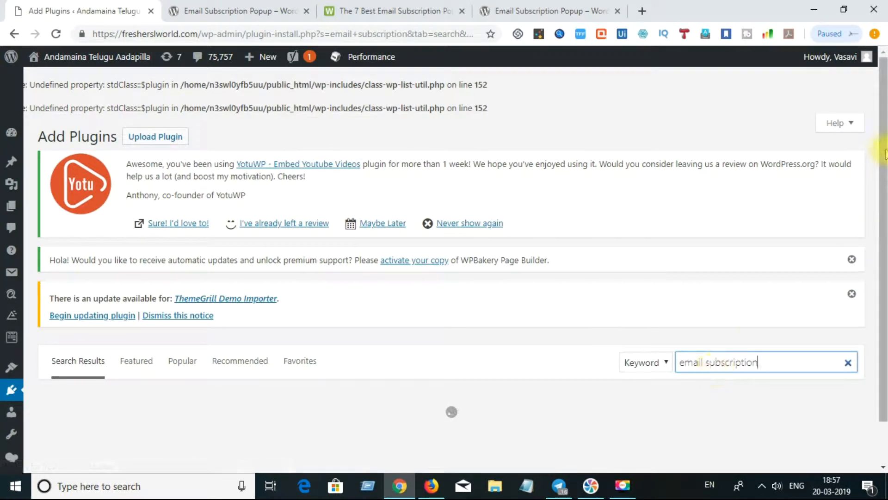
Scroll the results down to the Email Subscription Popup card by I Thirteen Web Solution
drag(883, 149, 887, 219)
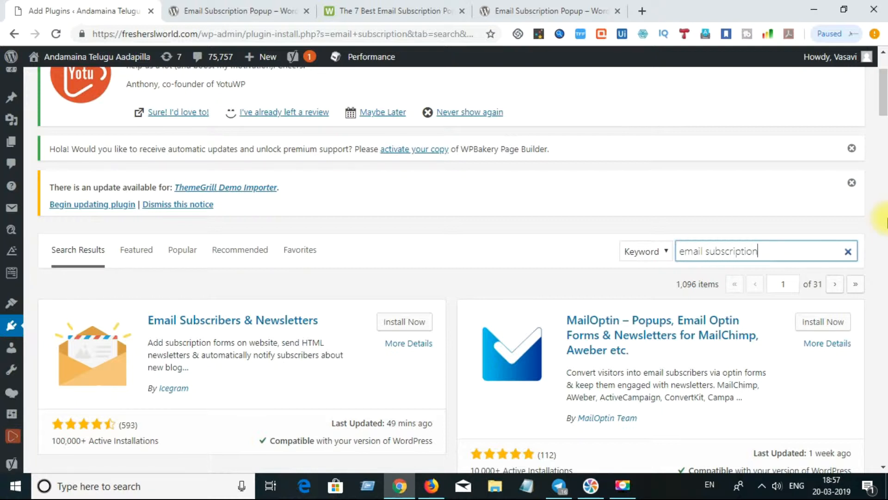
drag(884, 98, 884, 118)
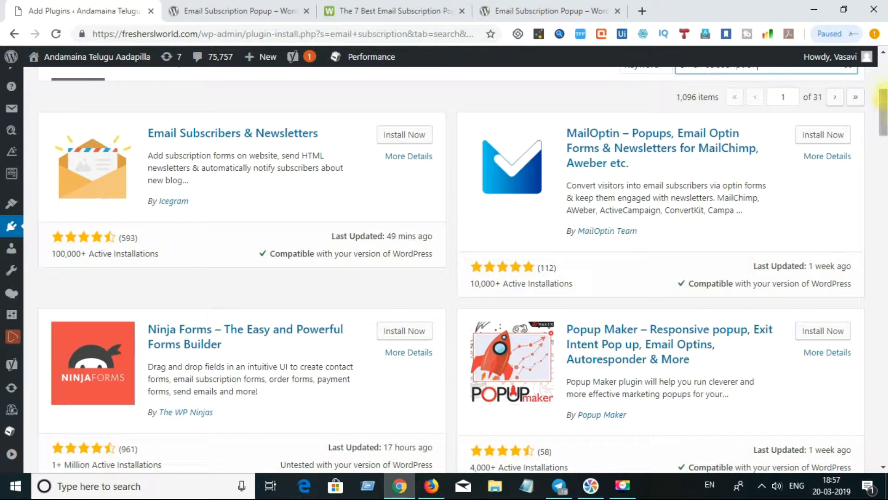
drag(884, 99, 883, 134)
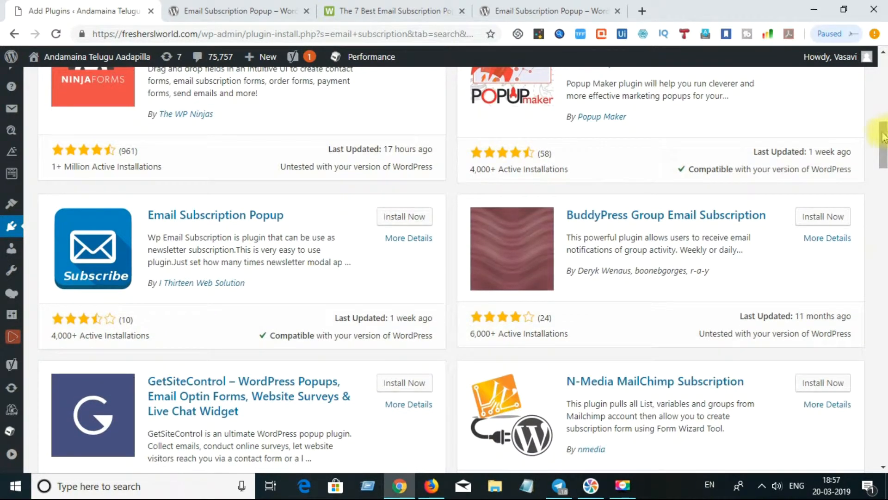
Open More Details for Email Subscription Popup and read through its version 1.2.8 description and features
click(399, 239)
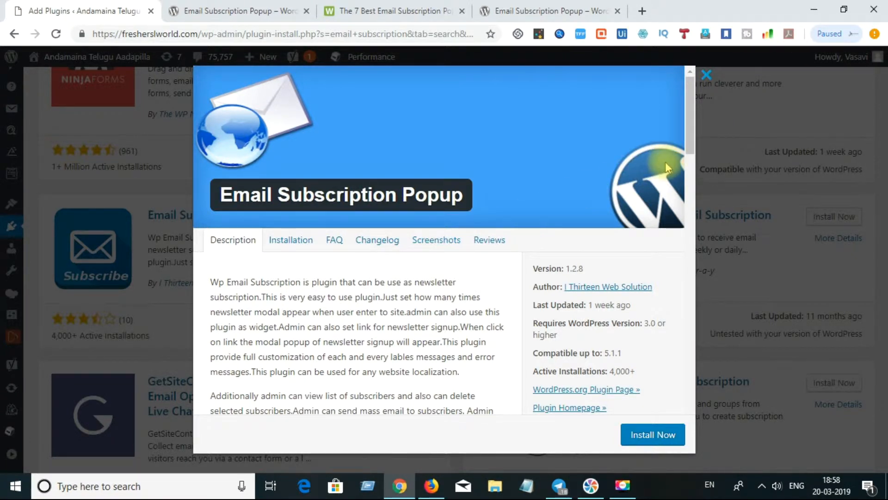
drag(690, 126, 691, 151)
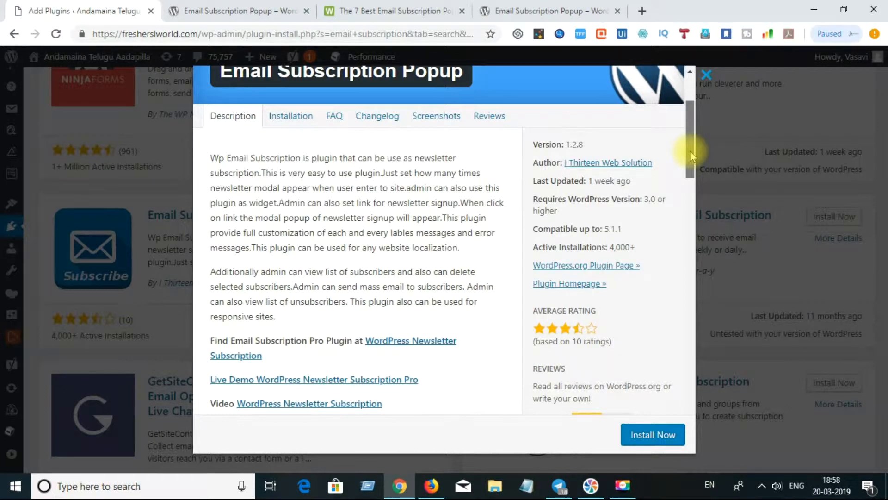
drag(690, 153, 690, 329)
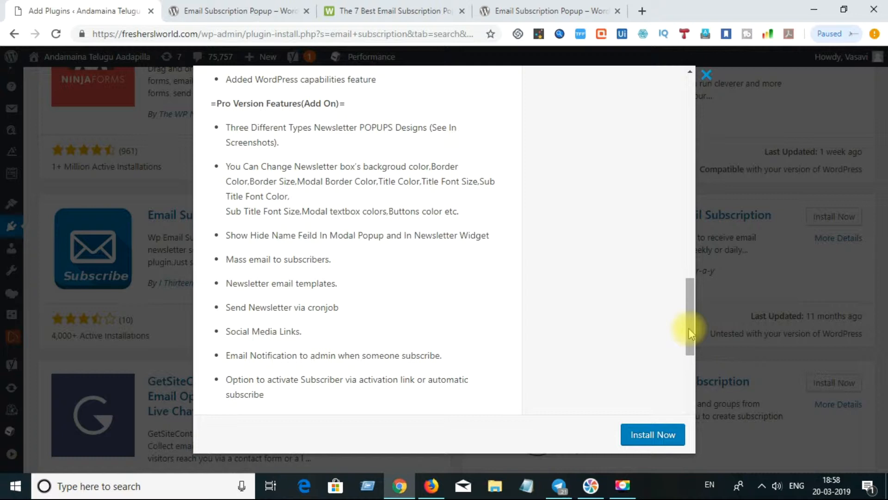
drag(690, 329, 690, 397)
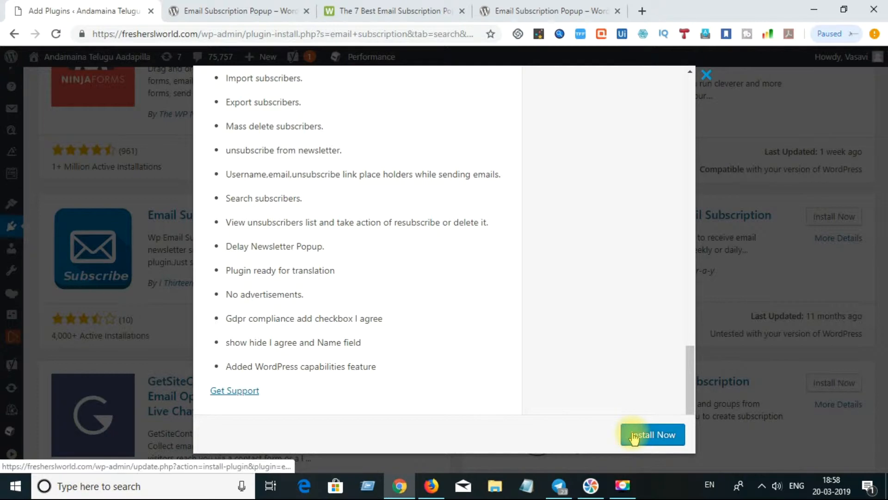
drag(688, 363, 678, 98)
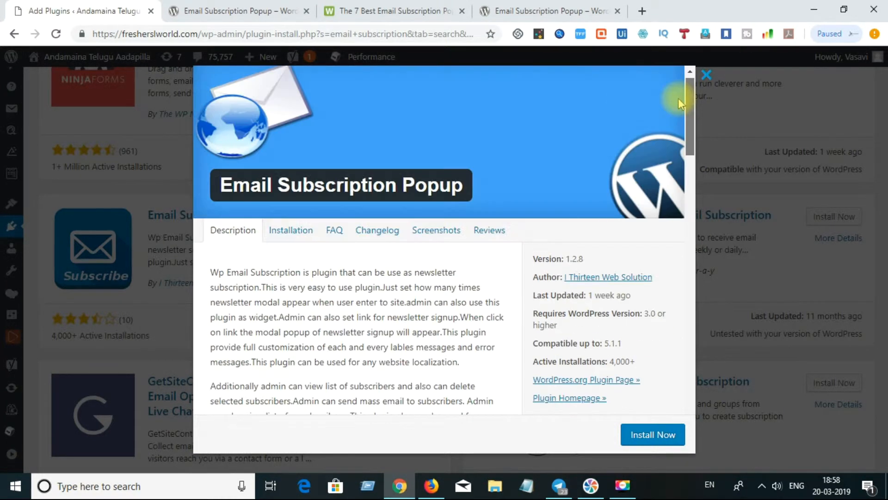
Install the Email Subscription Popup plugin, then activate it from its card
click(643, 437)
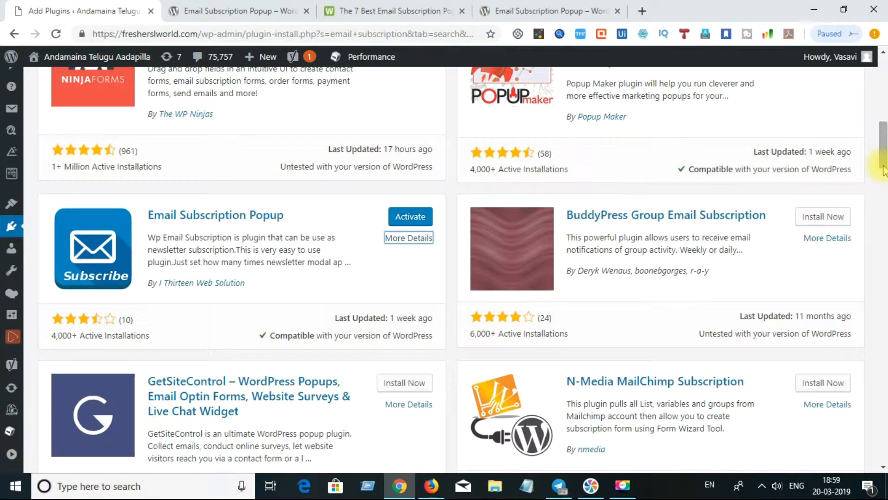
scroll(356, 227, down, 1)
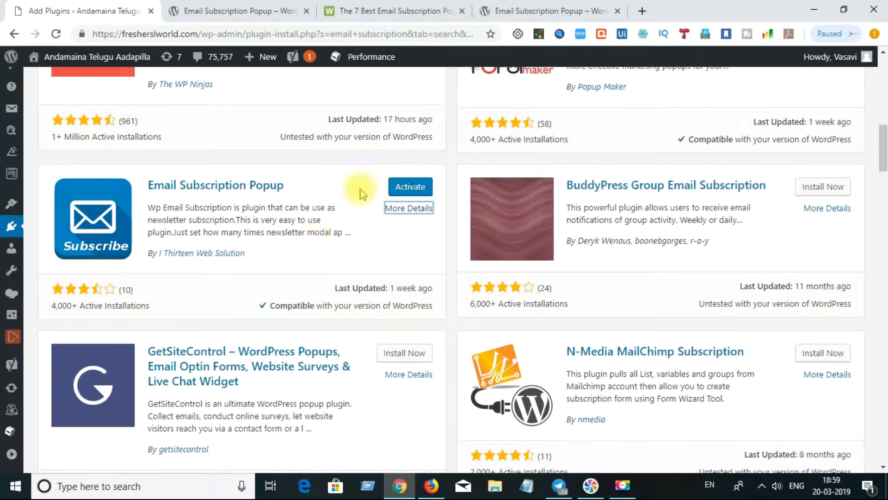
click(402, 190)
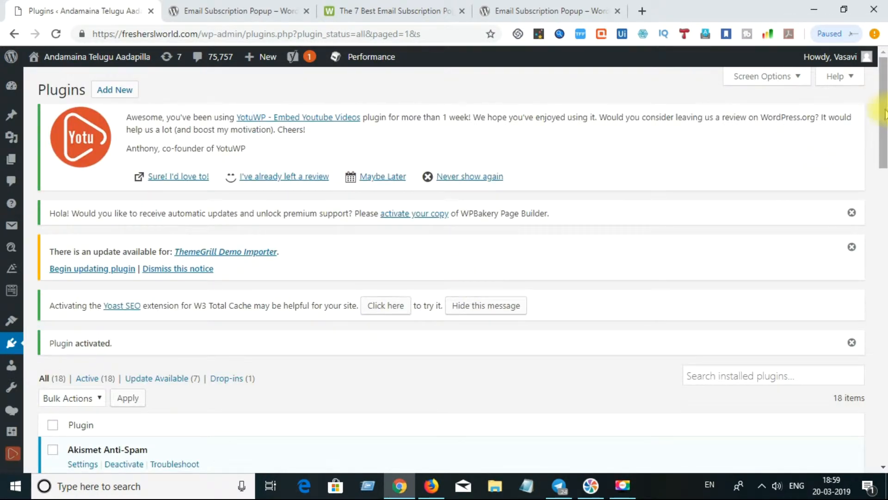
Use the email subscription popup plugin's Troubleshoot link to enter Troubleshooting Mode
drag(884, 111, 884, 190)
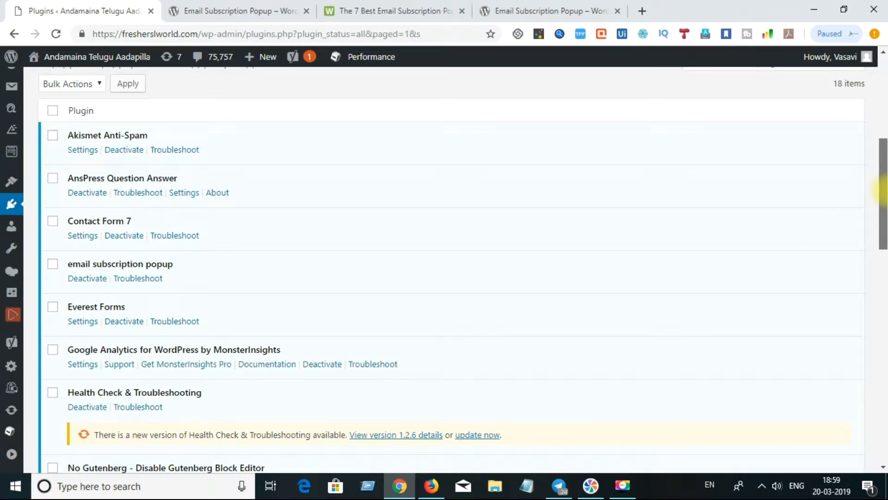
click(143, 279)
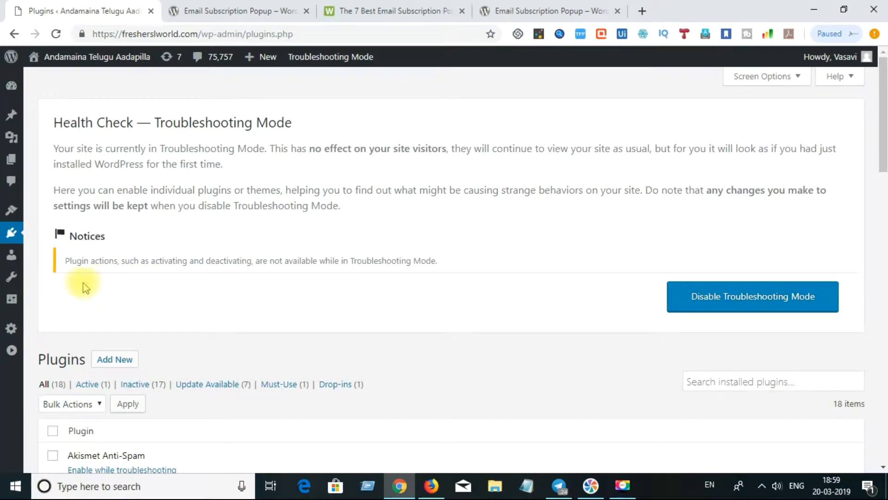
mouse_move(17, 254)
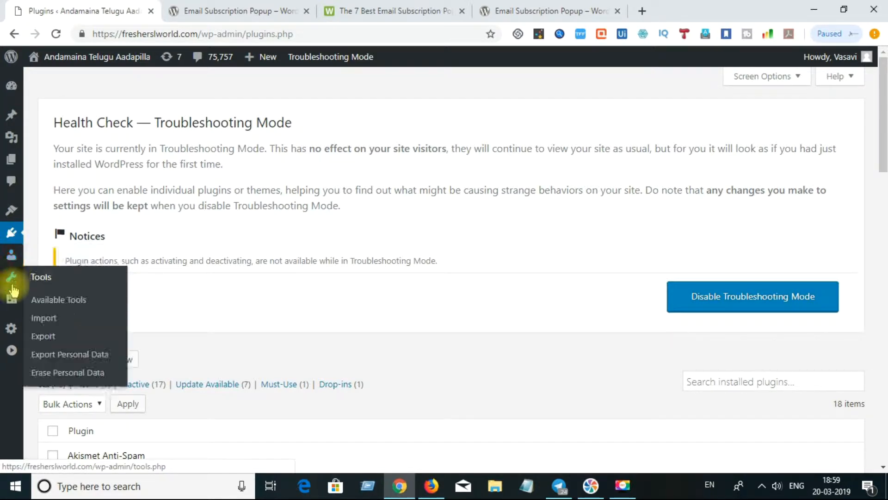
mouse_move(16, 334)
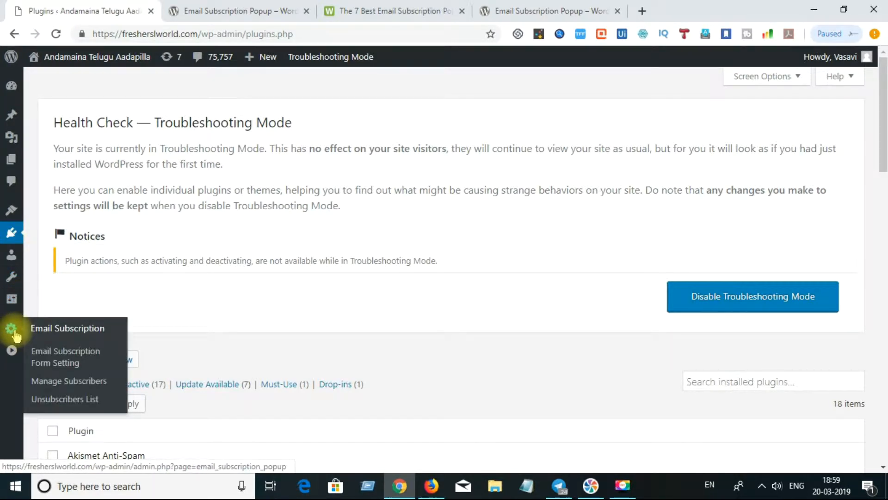
click(60, 355)
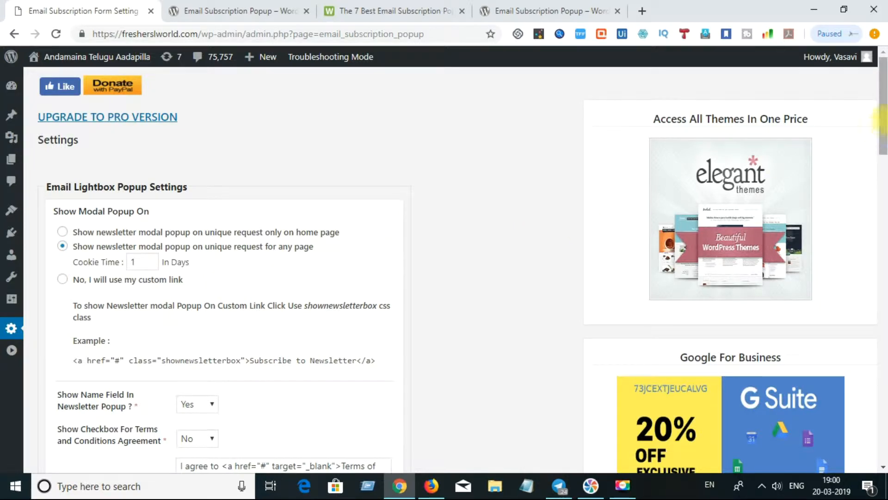
drag(885, 124, 885, 147)
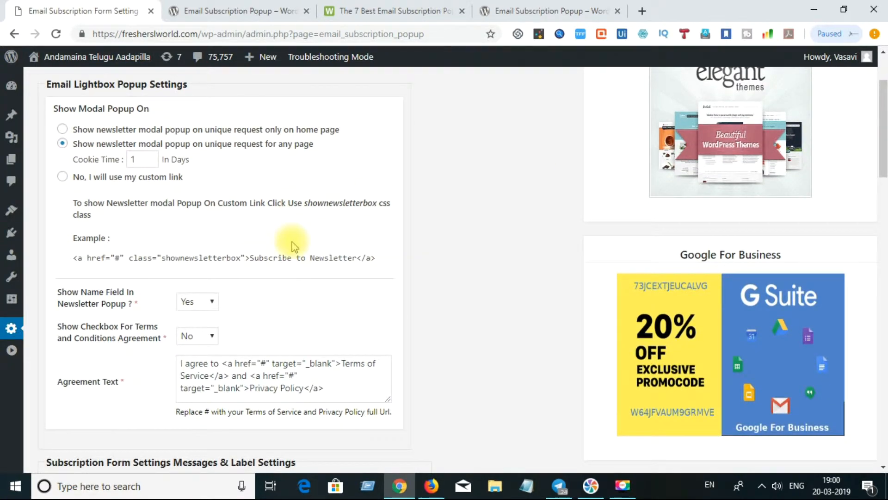
drag(356, 258, 310, 258)
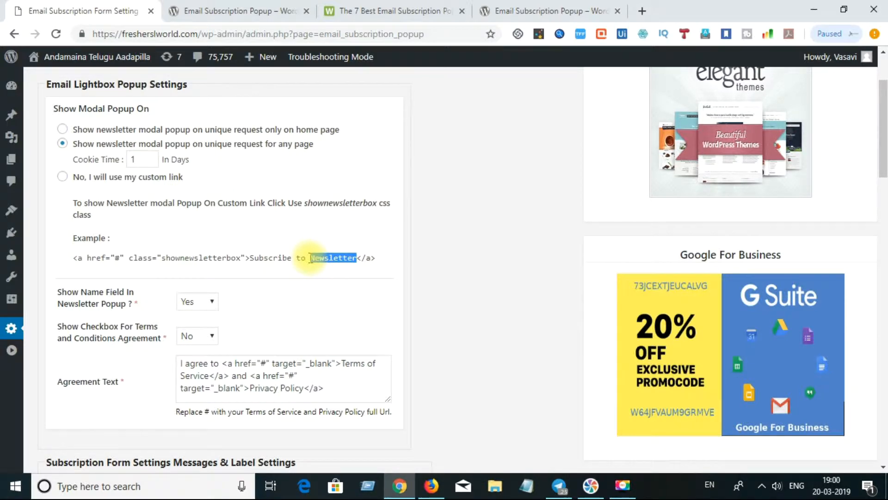
click(309, 258)
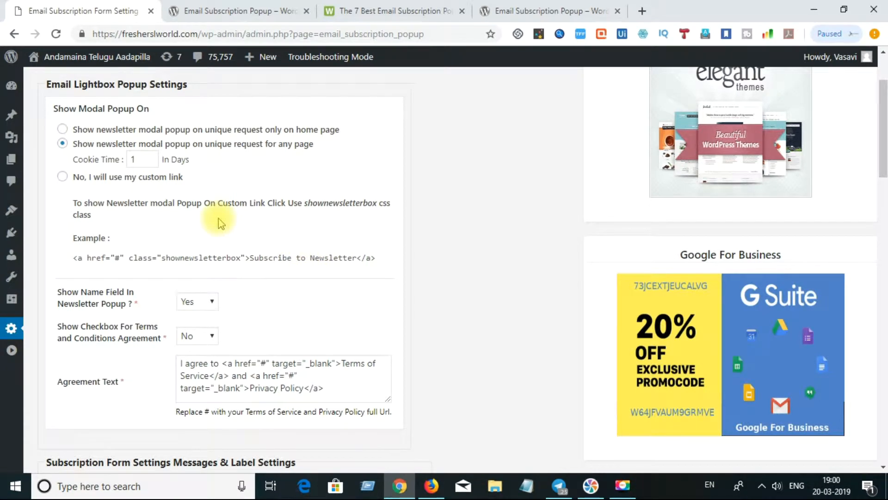
click(212, 305)
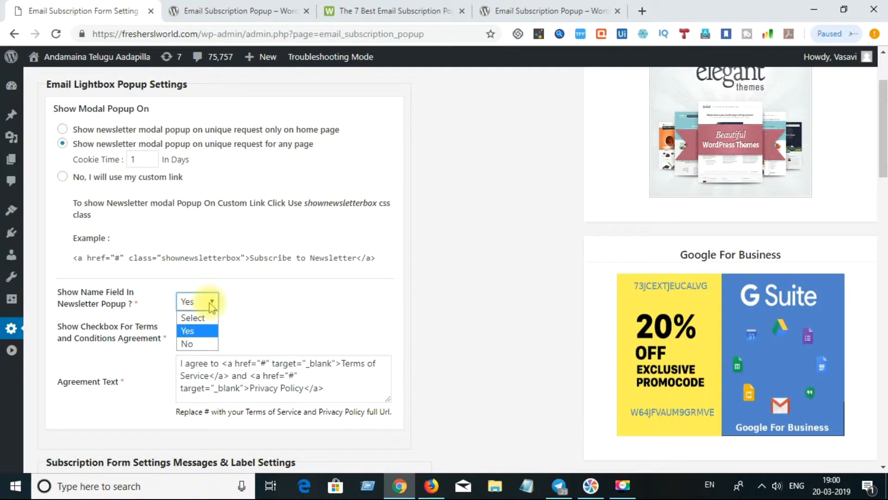
click(302, 304)
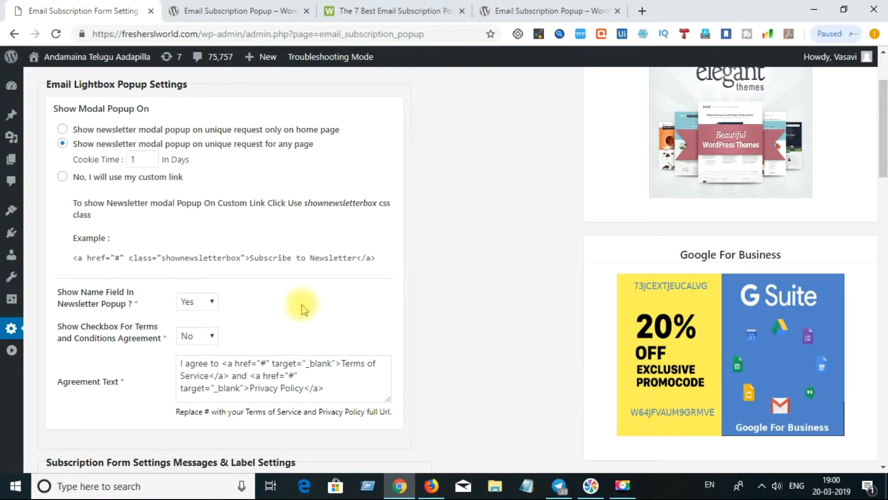
click(214, 336)
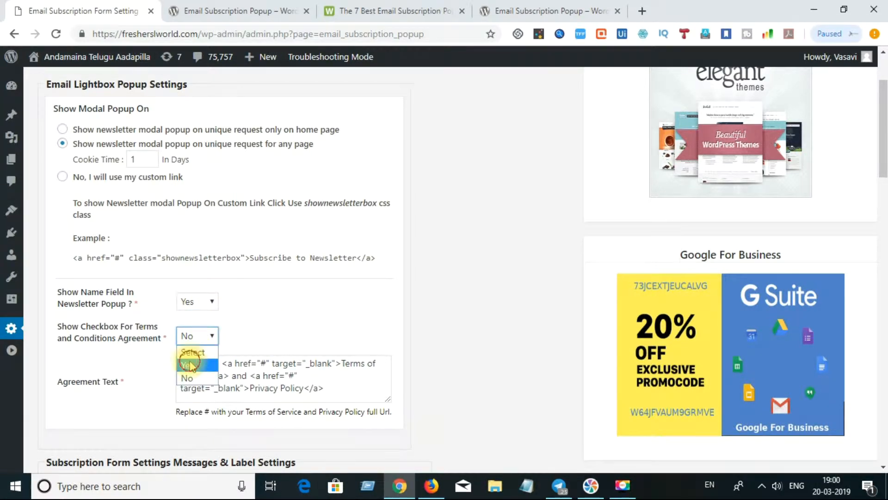
click(190, 366)
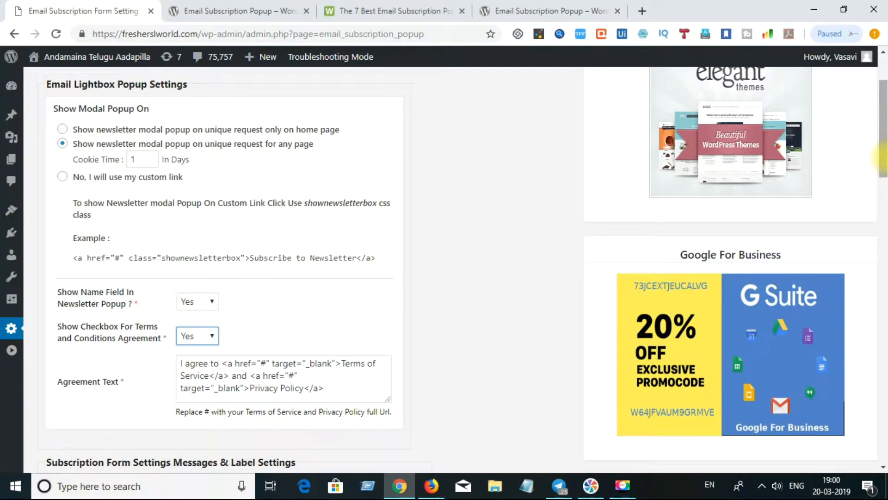
scroll(884, 177, down, 1)
drag(885, 173, 885, 176)
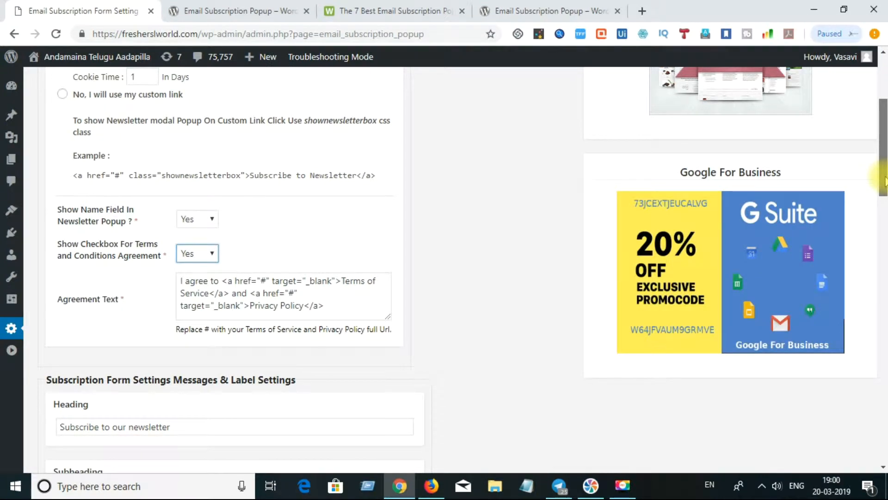
drag(886, 181, 885, 92)
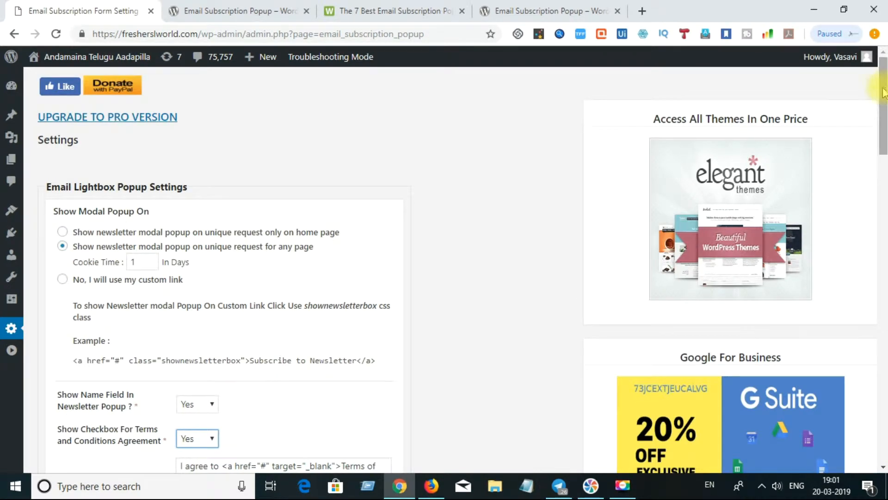
Open fresherslworld.com in a new tab and close the newsletter popup
click(642, 10)
text(f)
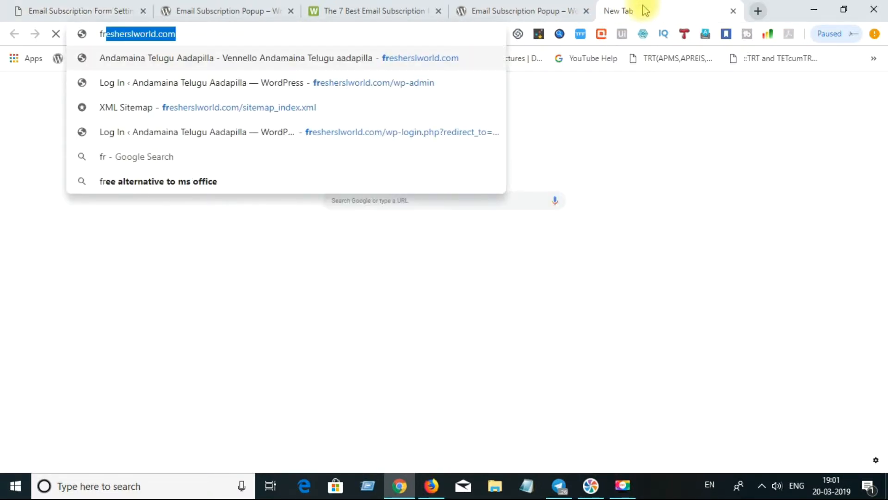
text(resher)
key(Return)
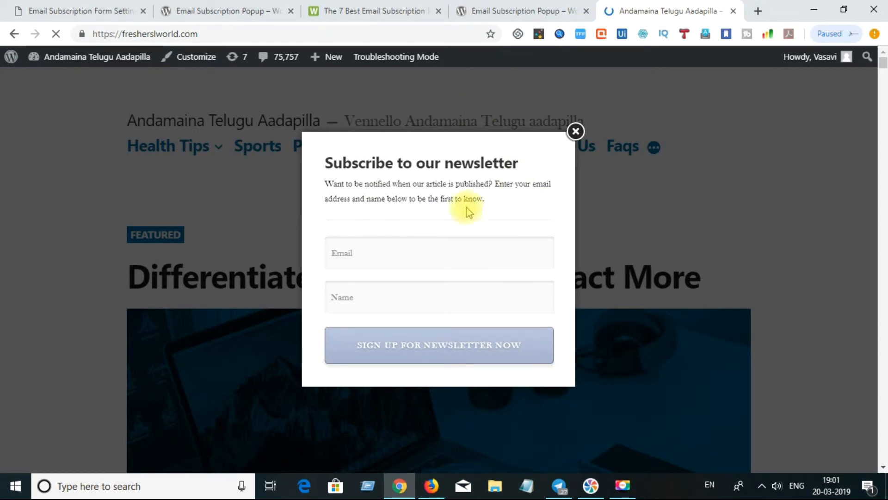
click(411, 258)
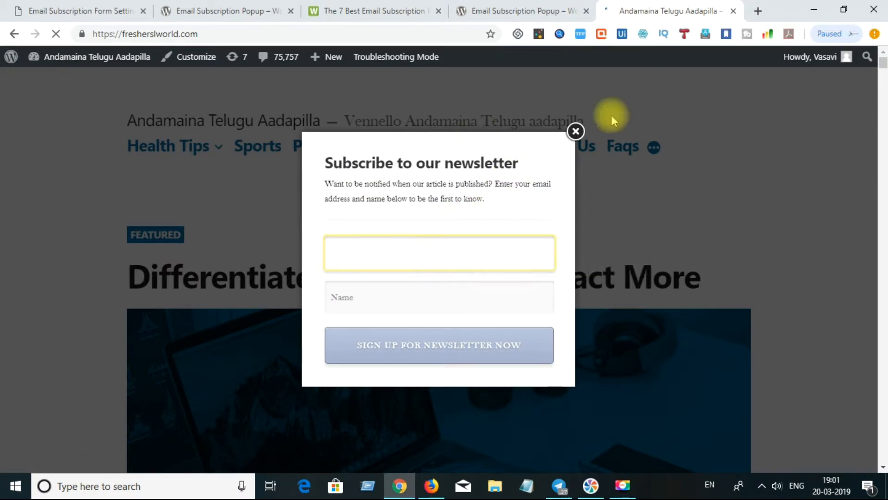
click(578, 133)
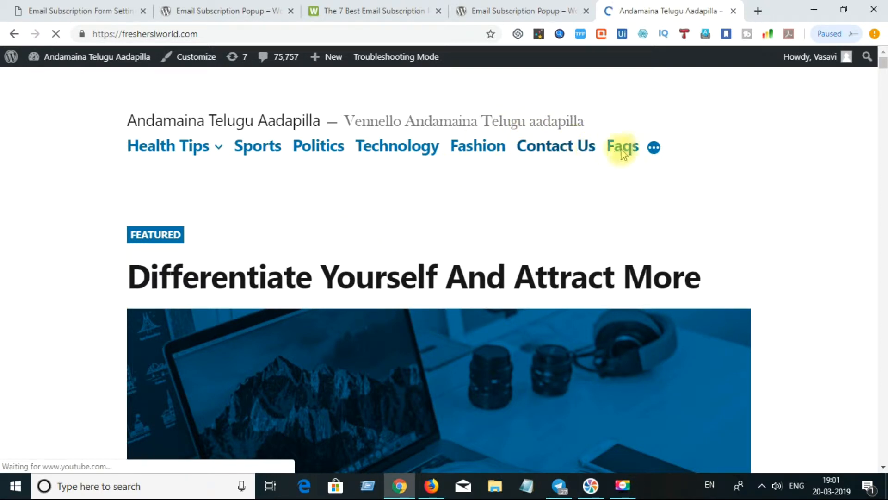
Go to the Term And Conditions page from the menu and copy its URL
mouse_move(655, 149)
click(595, 174)
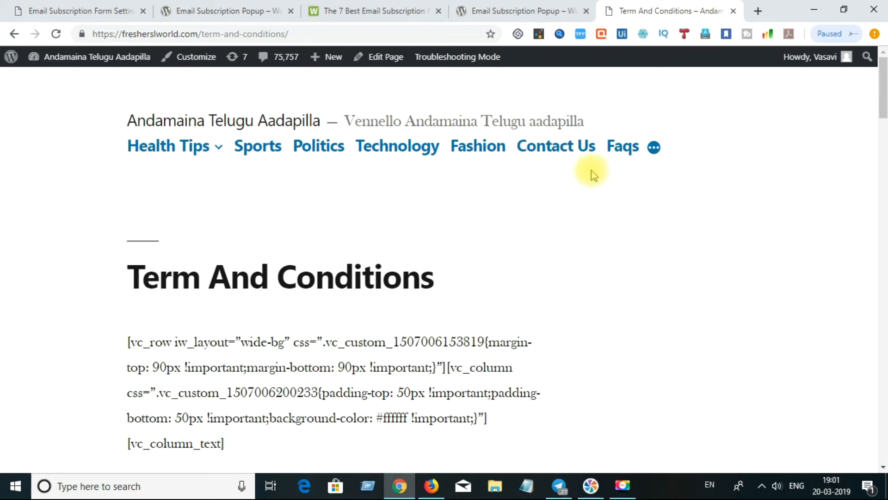
drag(883, 105, 884, 407)
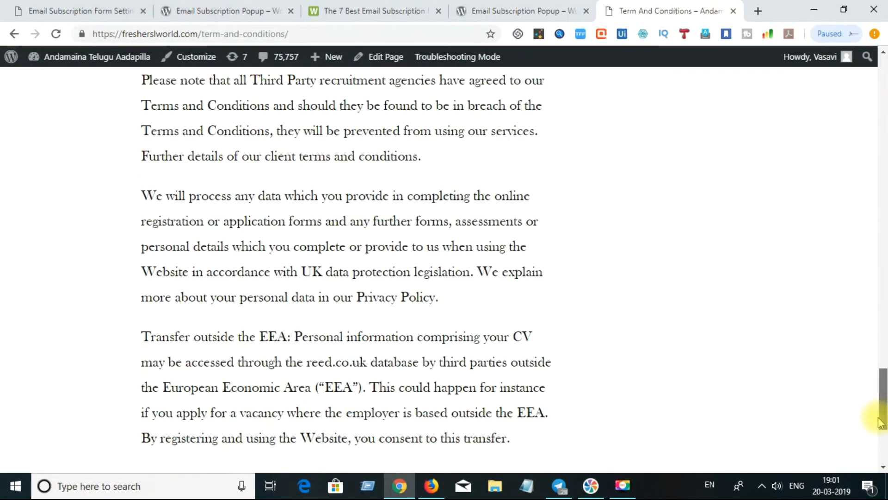
click(368, 32)
key(ctrl+c)
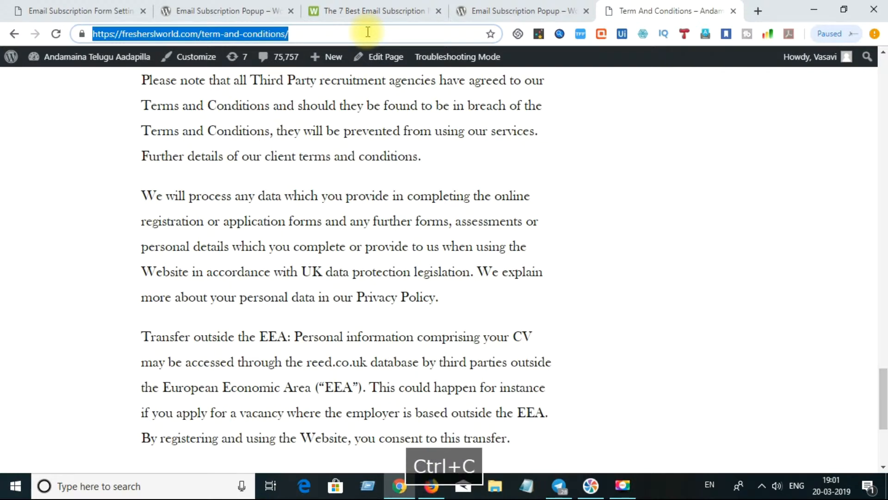
In Agreement Text, replace the Privacy Policy link's # with the copied terms page URL
click(60, 10)
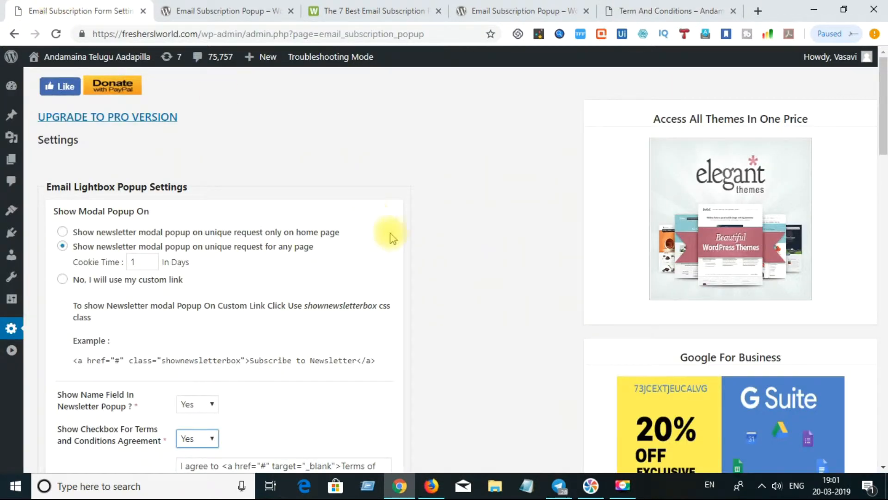
drag(882, 119, 885, 175)
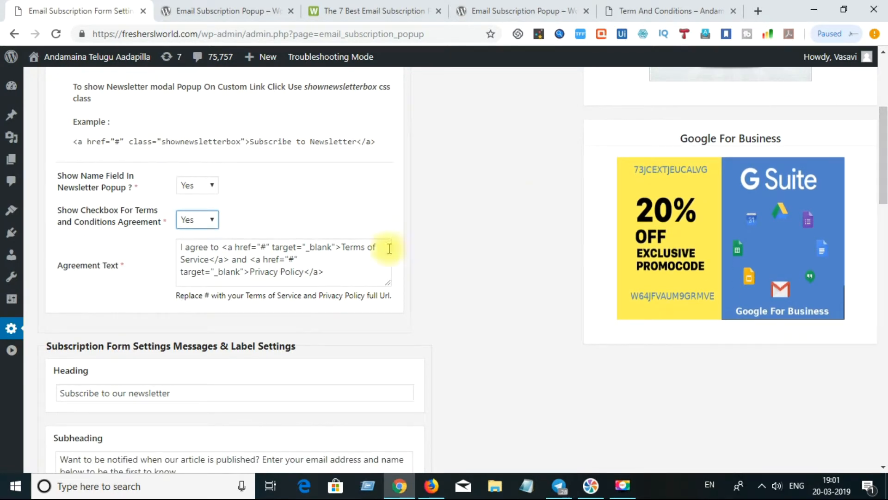
click(343, 248)
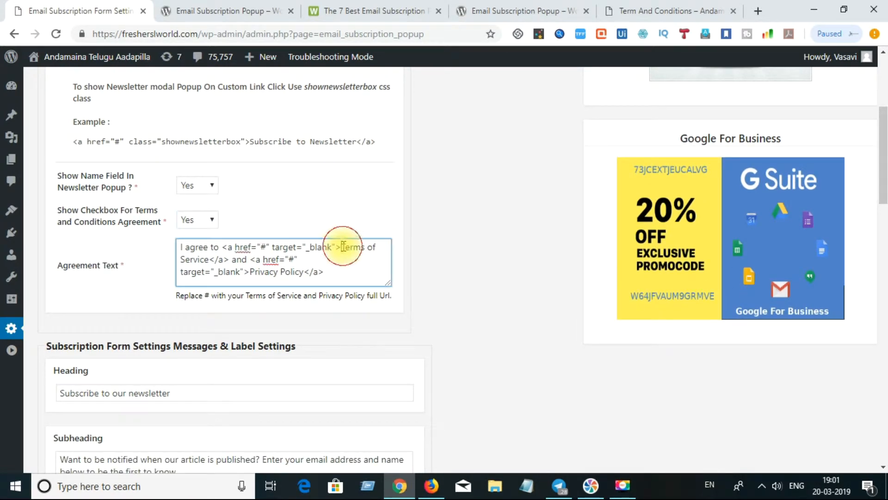
click(295, 260)
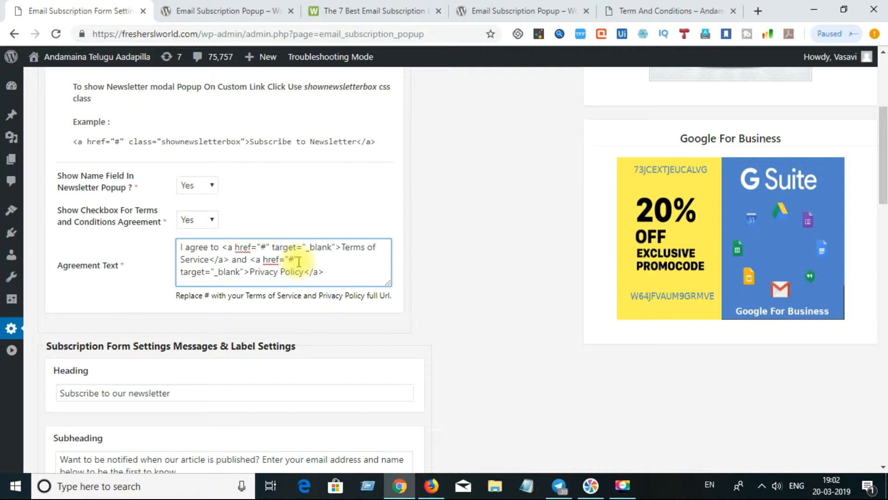
key(BackSpace)
click(299, 260)
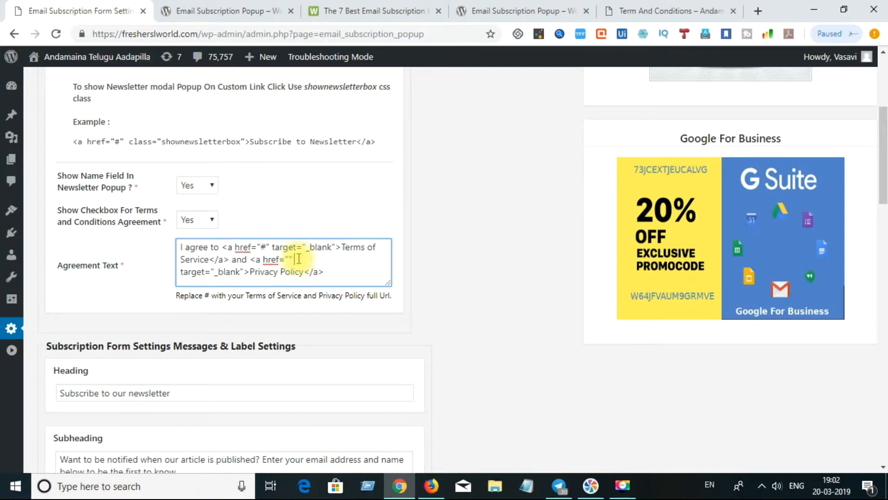
key(Delete)
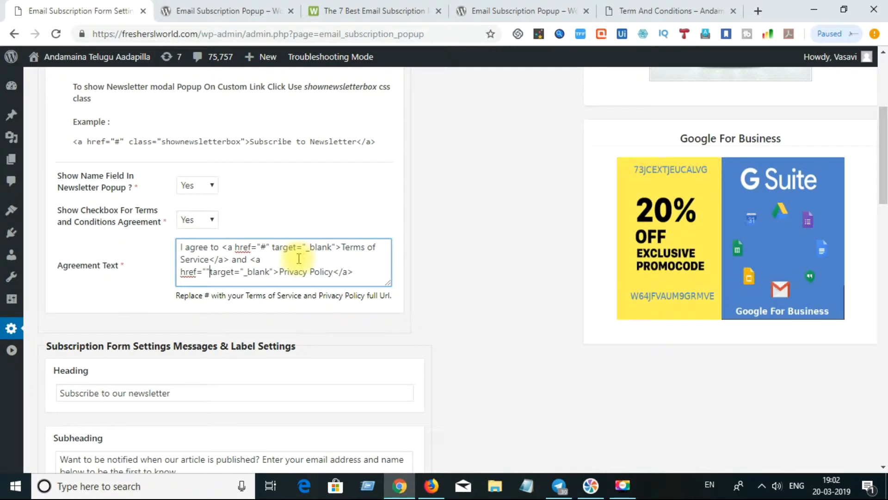
key(BackSpace)
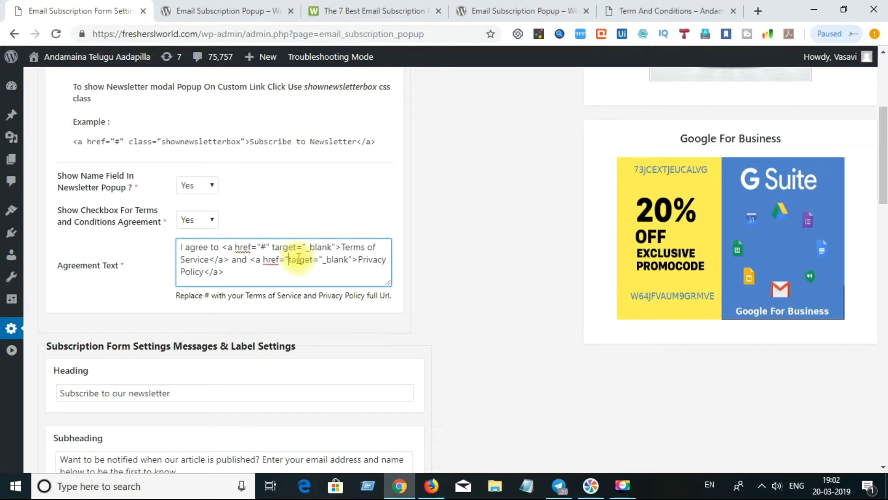
key(BackSpace)
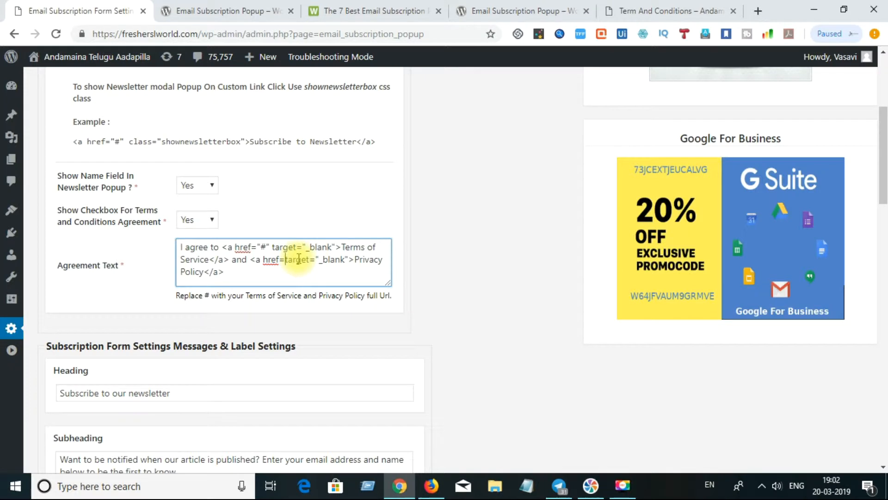
key(ctrl+v)
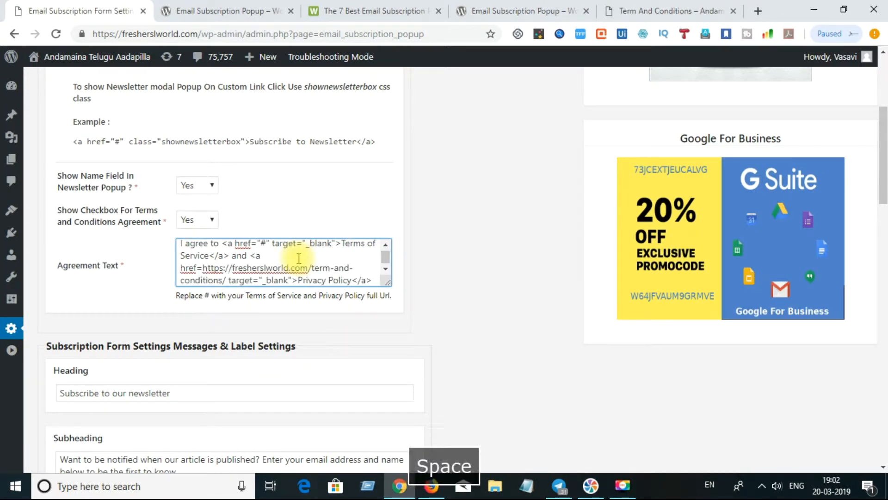
key(BackSpace)
text(")
click(201, 271)
click(203, 269)
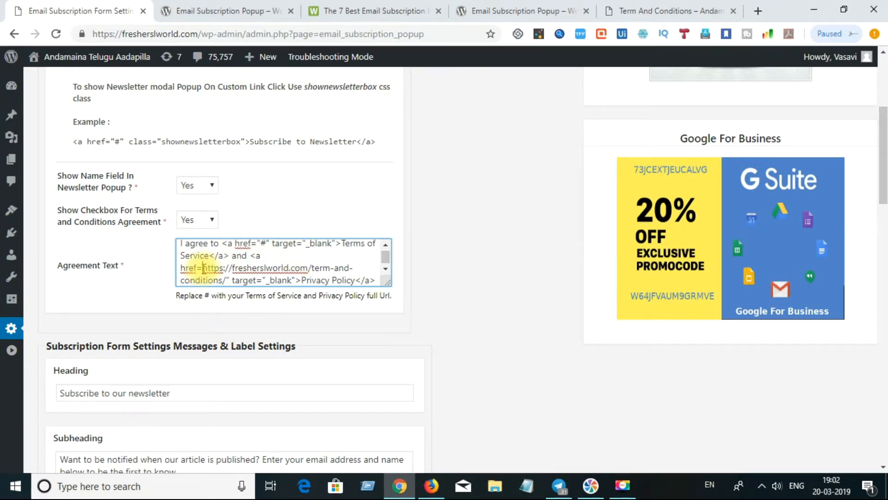
text(")
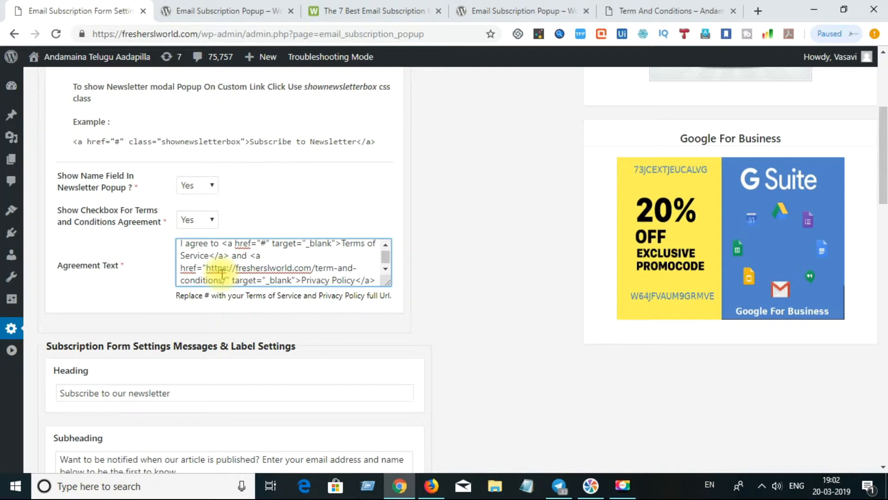
key(BackSpace)
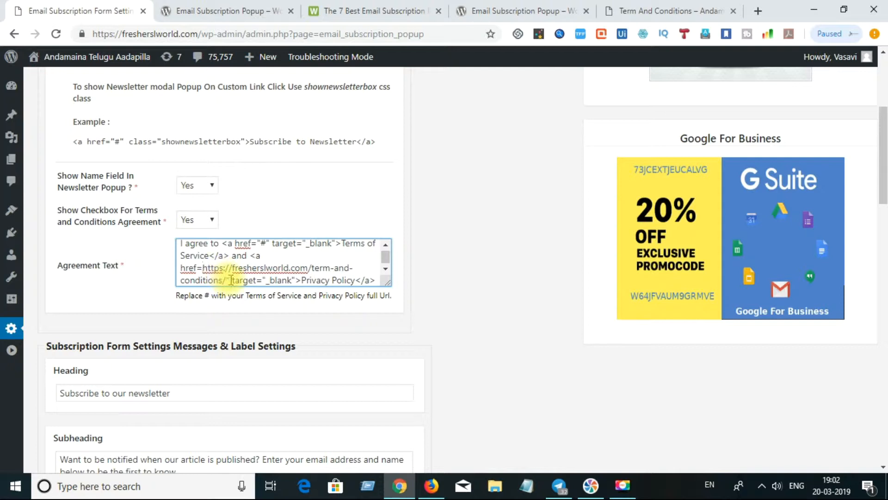
key(BackSpace)
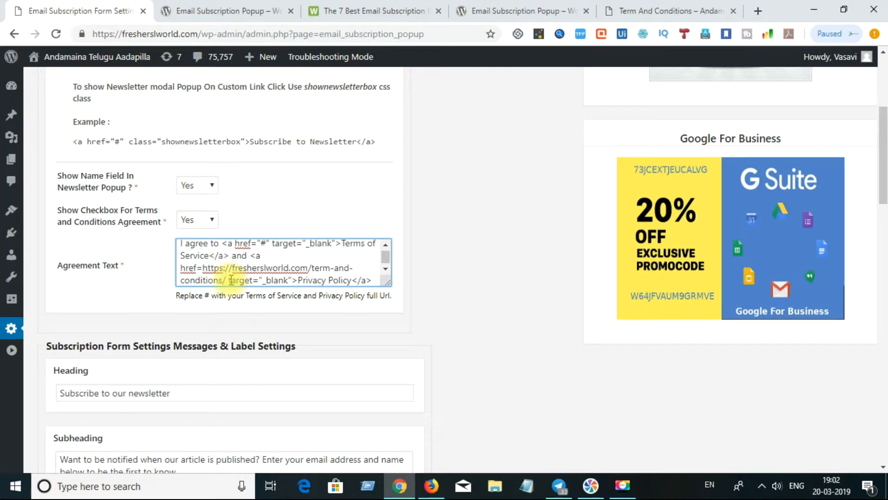
click(386, 268)
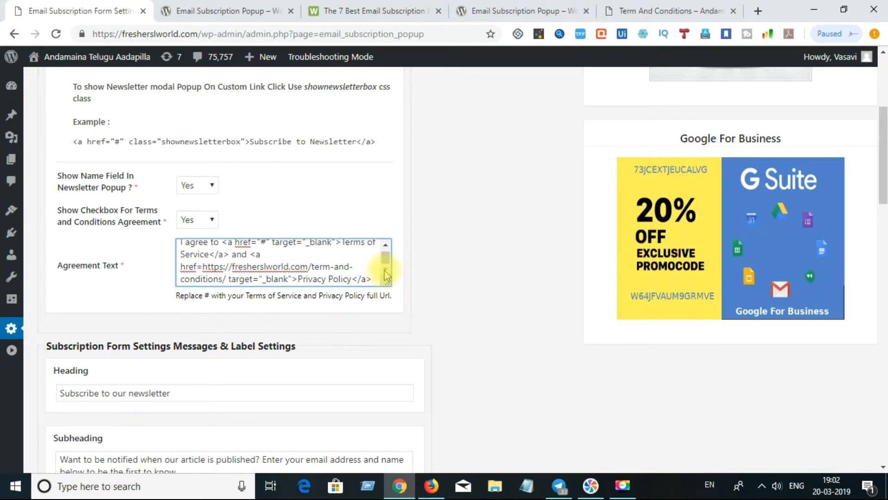
click(460, 309)
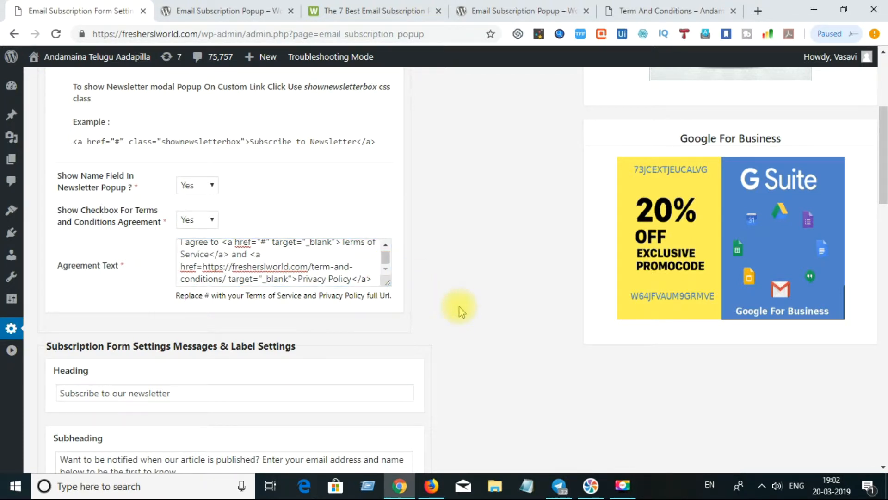
Save the popup settings, look over the saved values, then go to the wordpress.org Email Subscription Popup plugin tab
drag(884, 172, 883, 431)
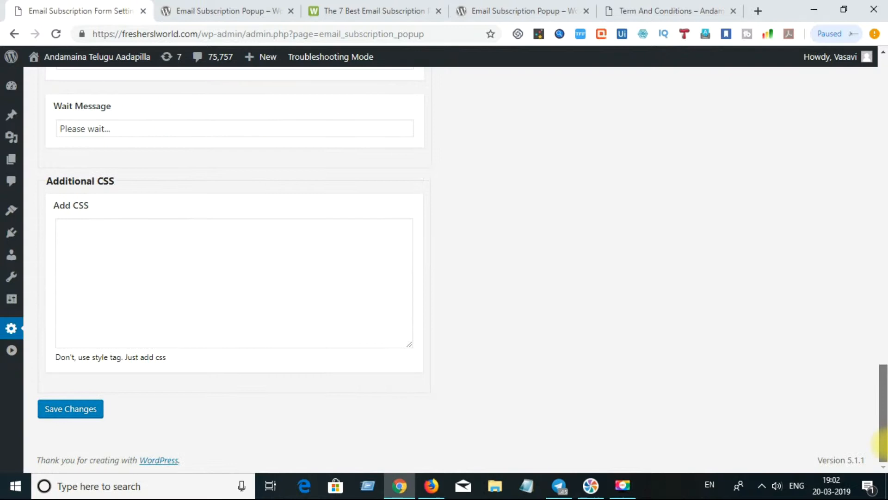
click(64, 409)
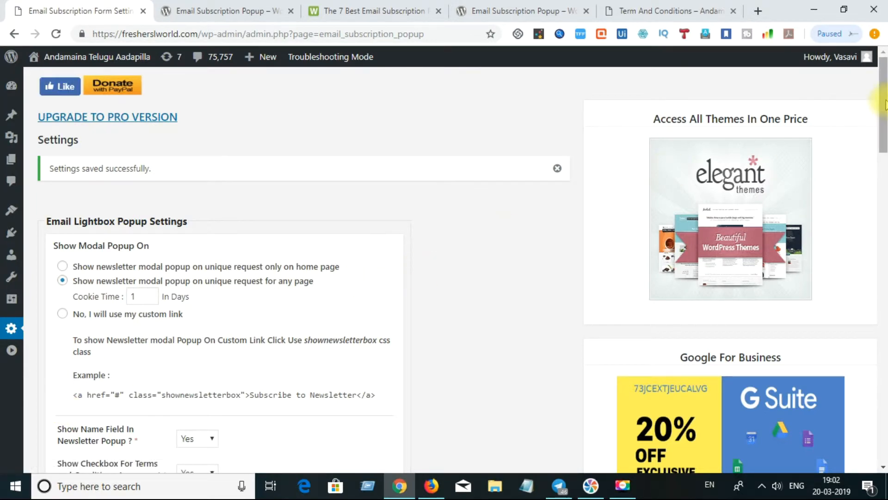
drag(884, 105, 882, 301)
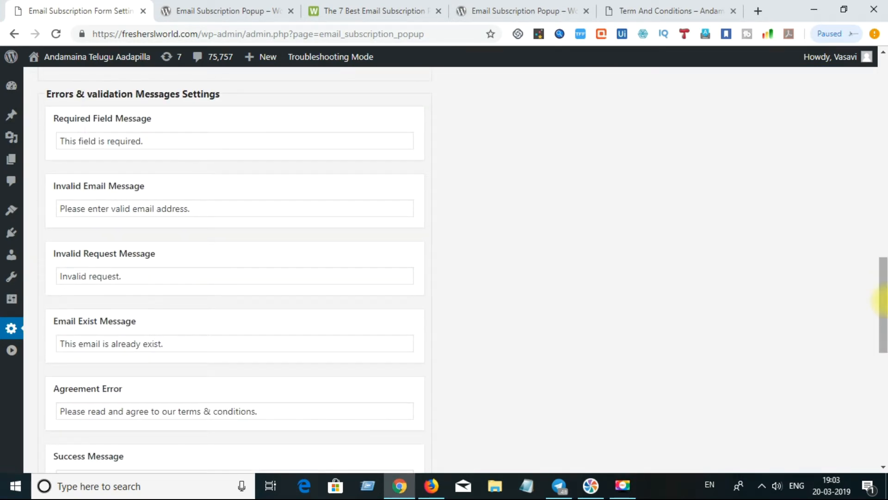
drag(882, 301, 882, 90)
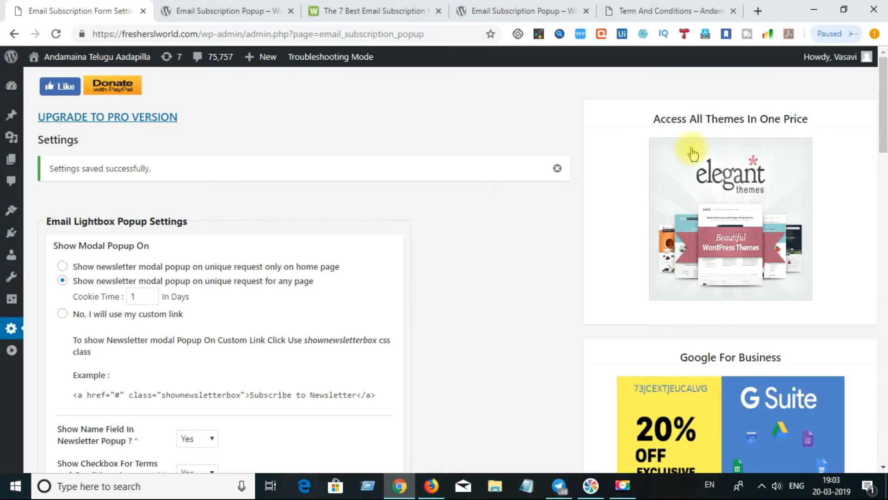
drag(884, 82, 883, 58)
click(531, 6)
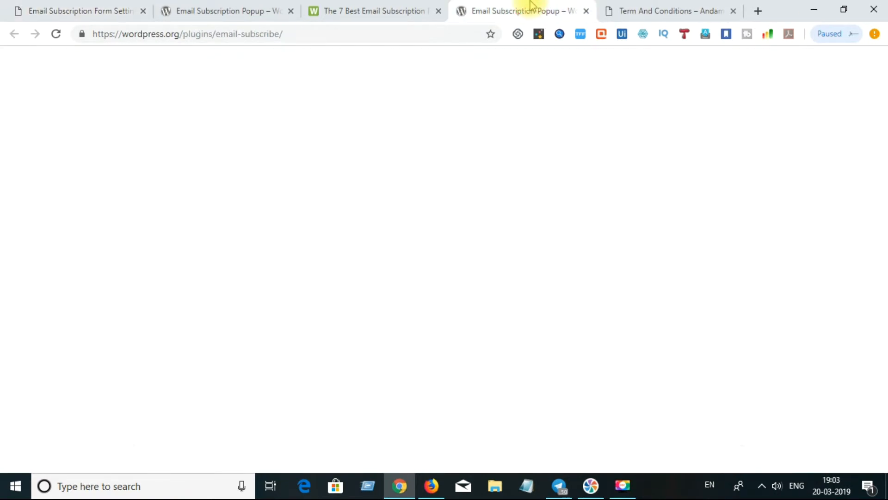
Switch from Chrome to Microsoft Edge via the taskbar
click(305, 483)
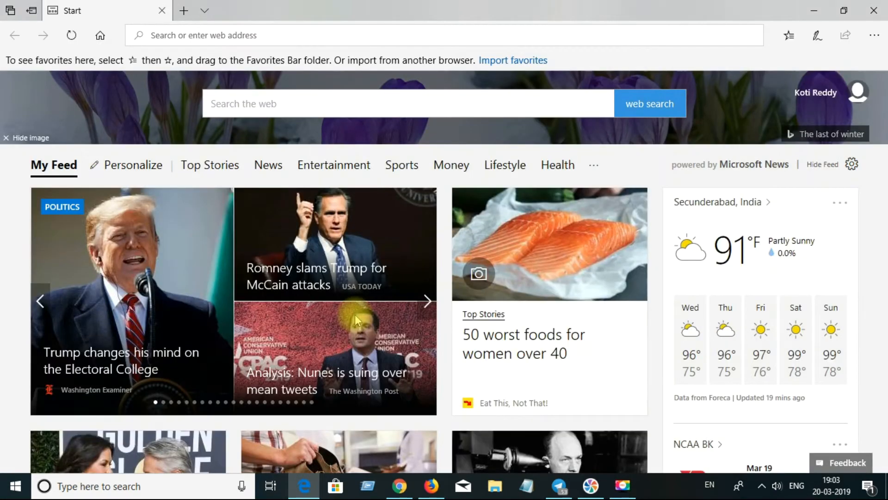
Go to fresherslworld.com in Edge using the address-bar autocomplete
click(318, 37)
text(fres)
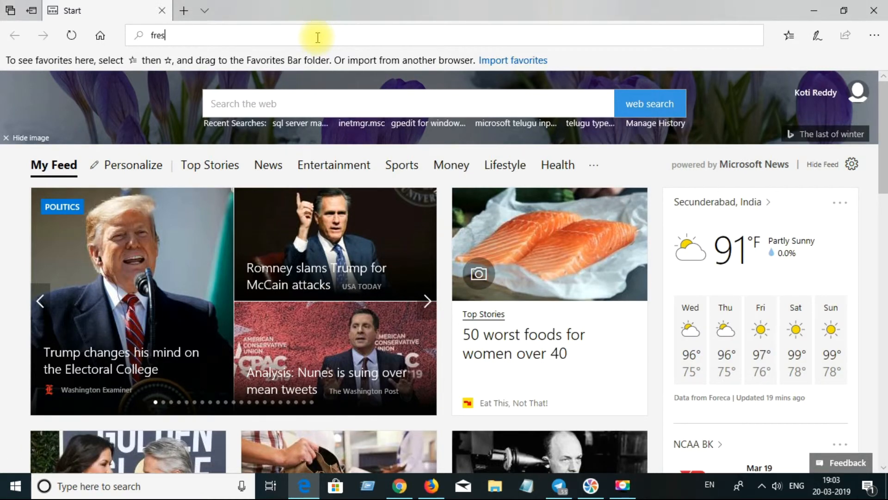
text(herslworld)
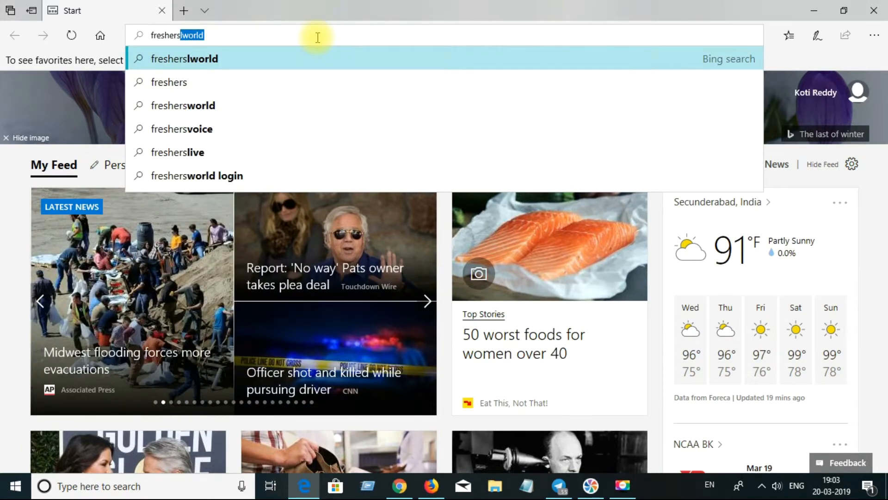
click(317, 37)
text(.com)
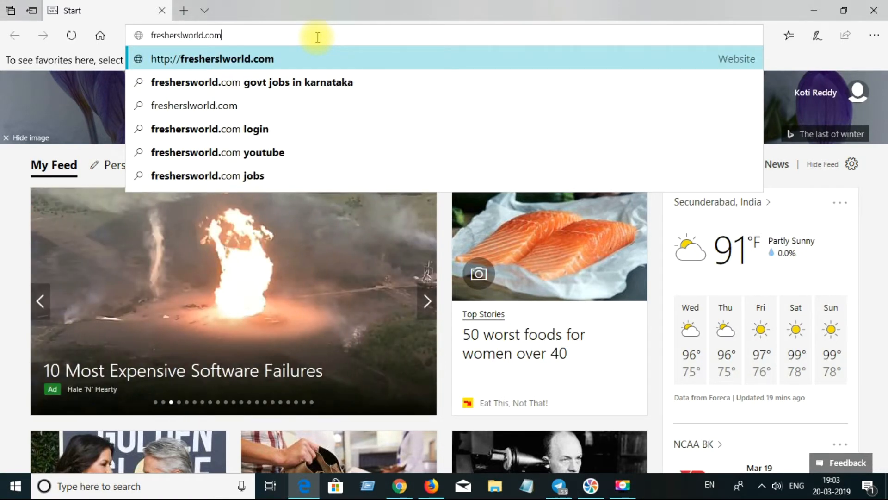
key(Return)
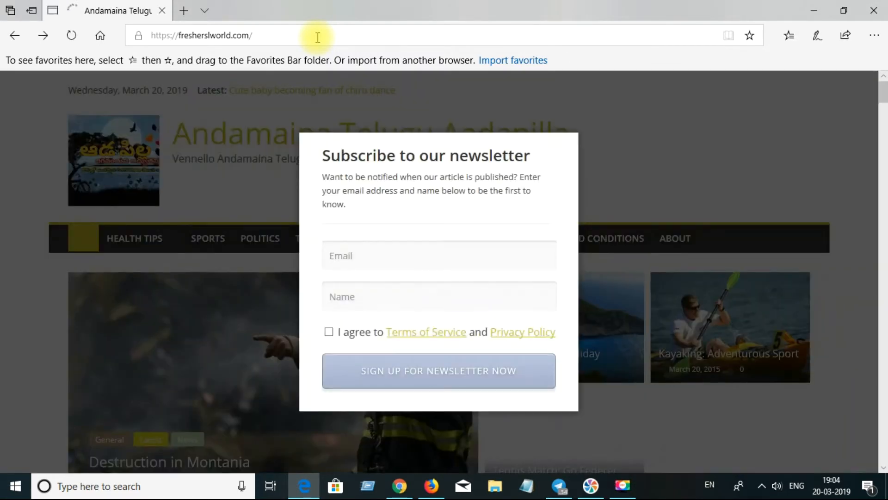
Sign up in the newsletter popup with an email and the name 'test', ticking I agree
click(372, 260)
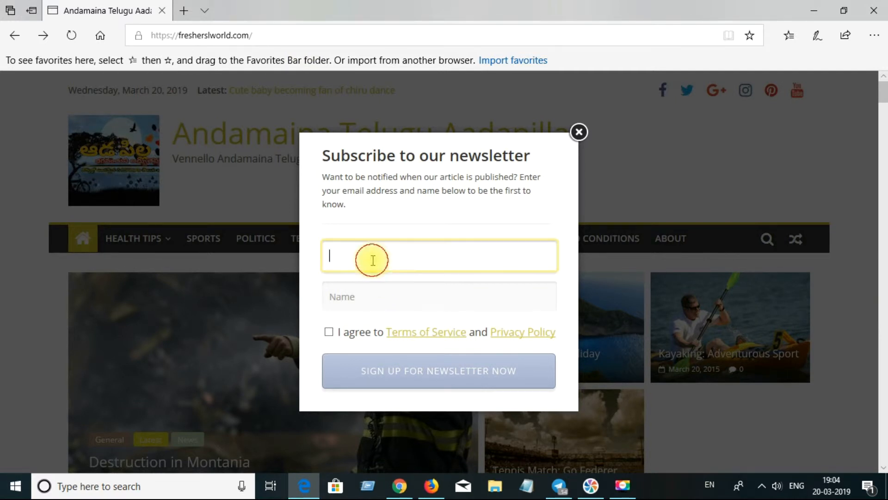
text(test@test.com)
click(351, 291)
text(test)
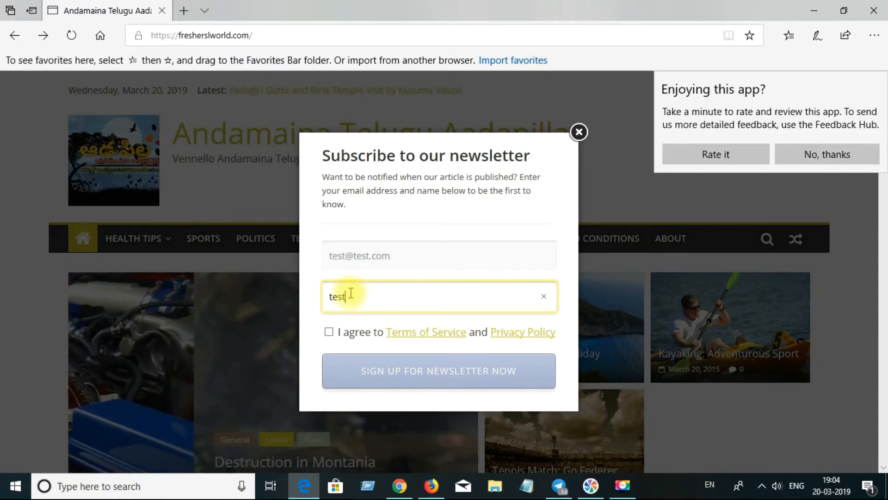
click(328, 333)
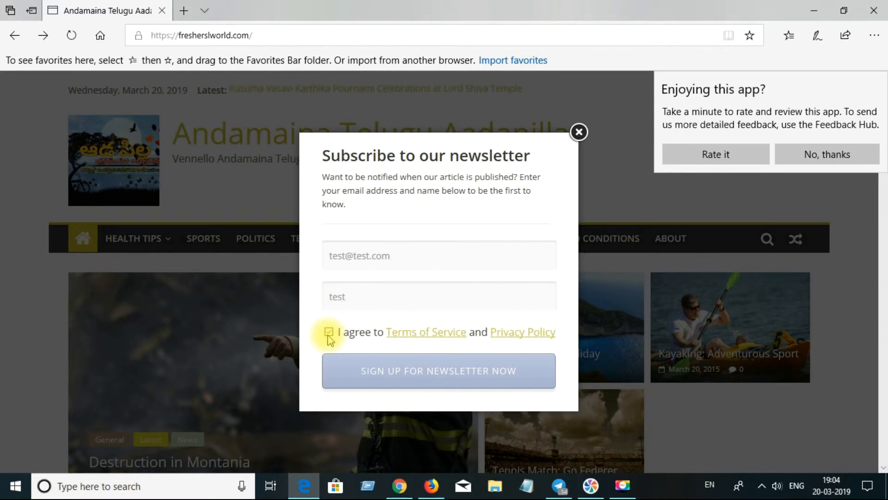
click(412, 371)
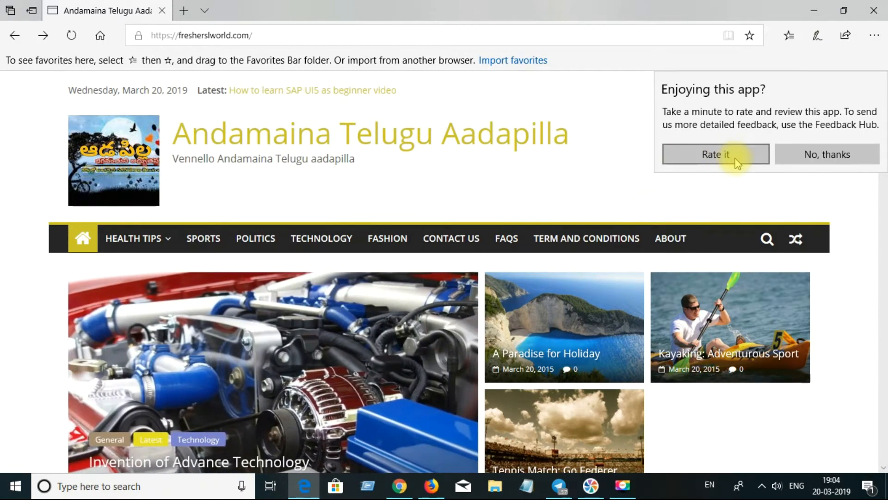
Close Edge, reopen it and load fresherslworld.com again
click(873, 11)
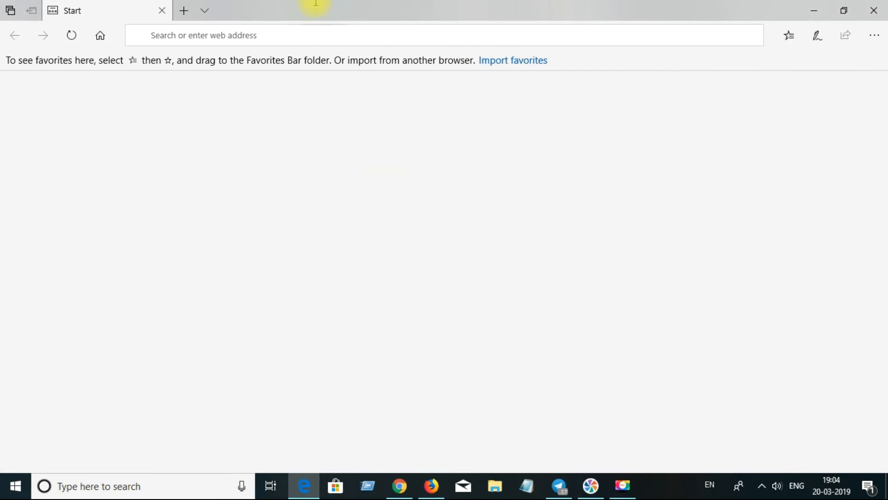
click(321, 34)
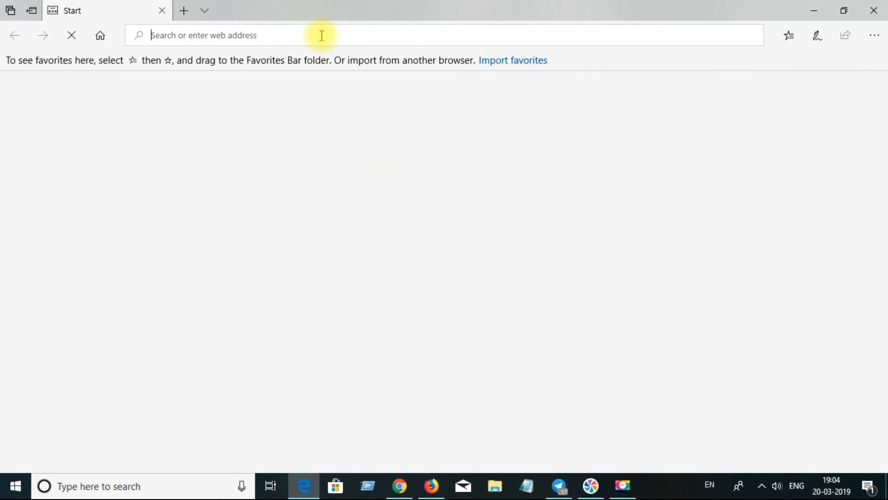
text(fr)
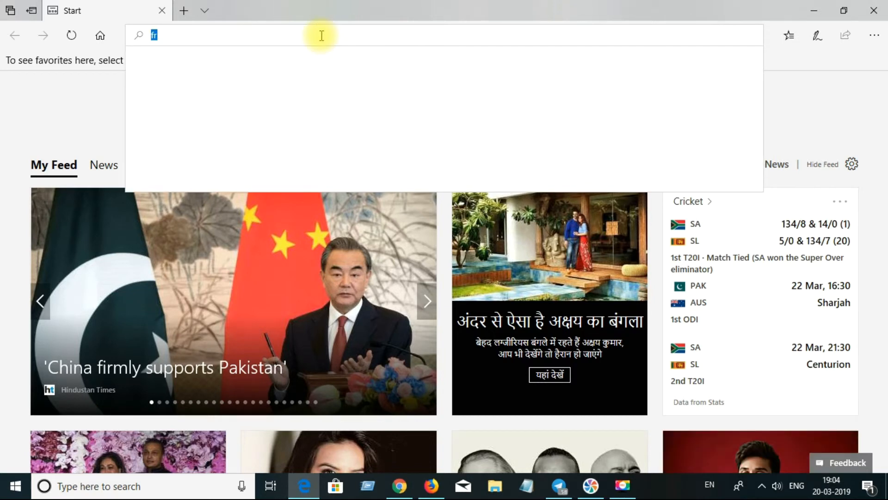
text(esherslworld)
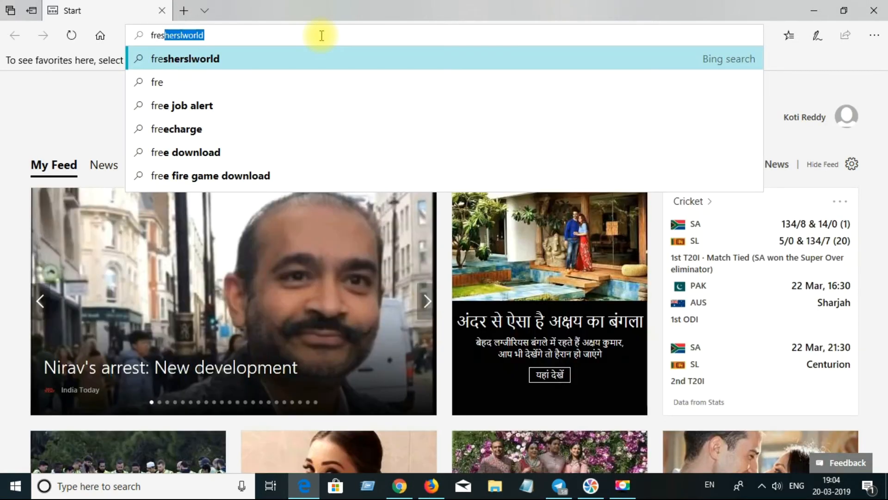
key(Right)
text(.com)
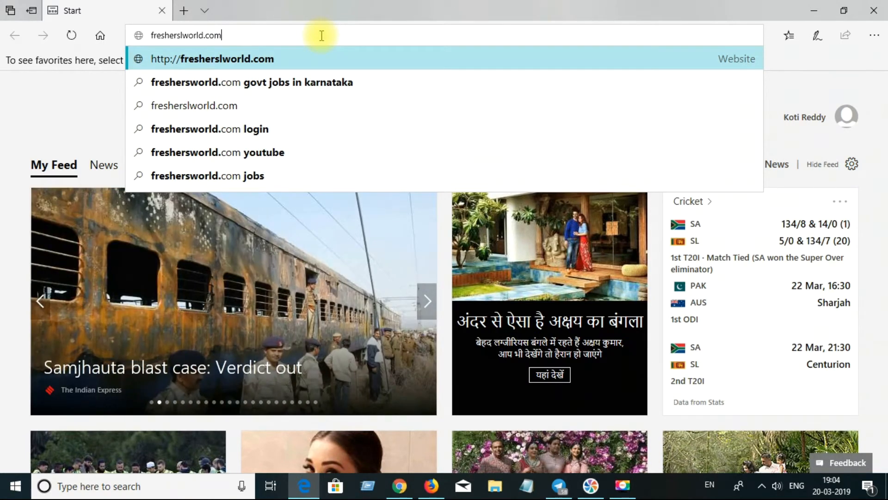
key(Return)
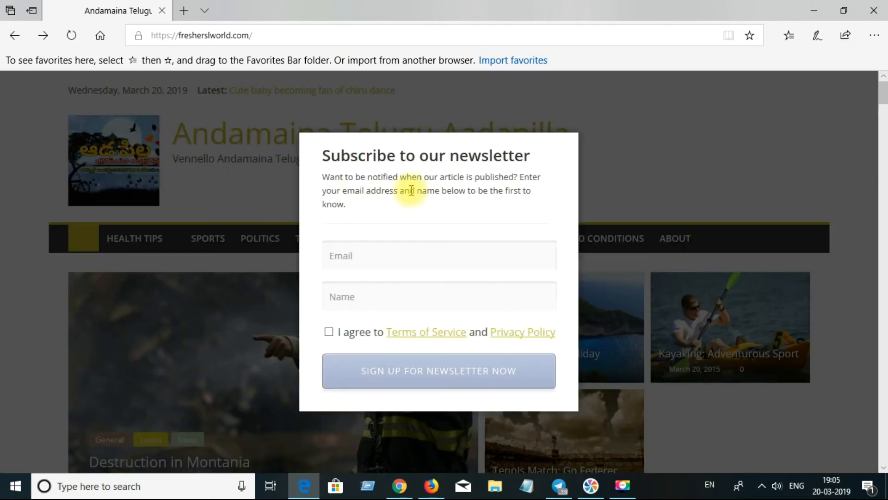
click(429, 334)
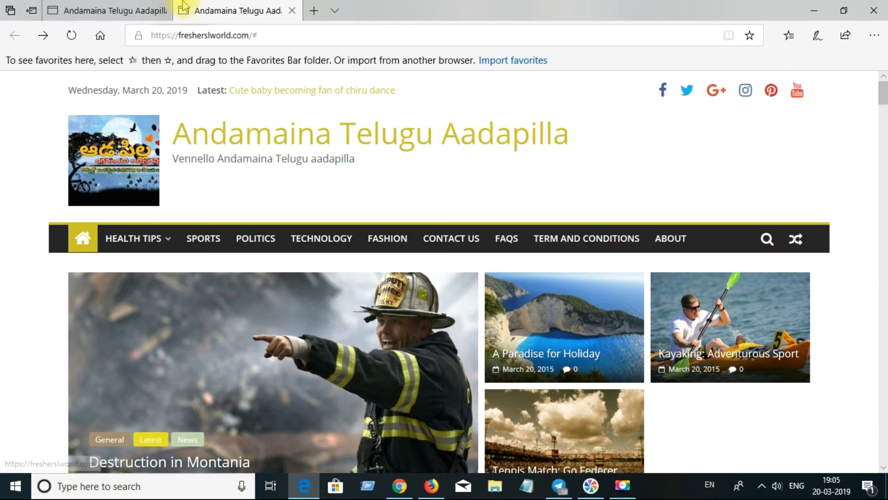
click(292, 11)
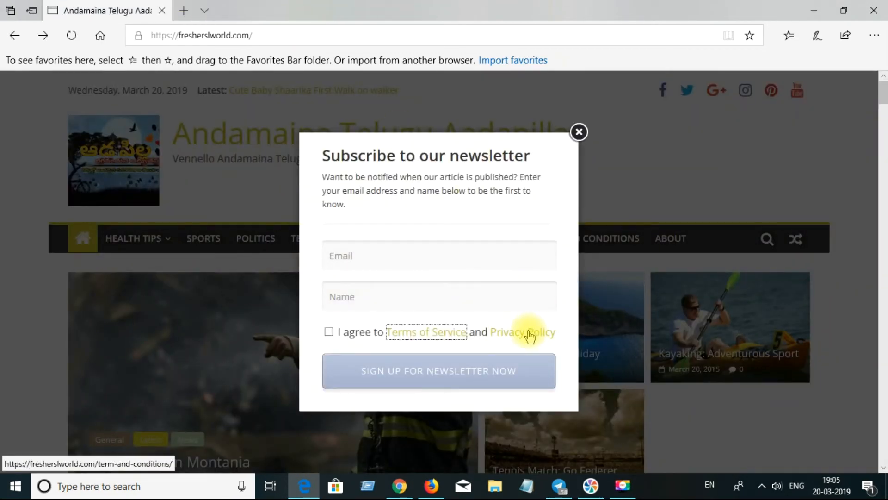
click(529, 333)
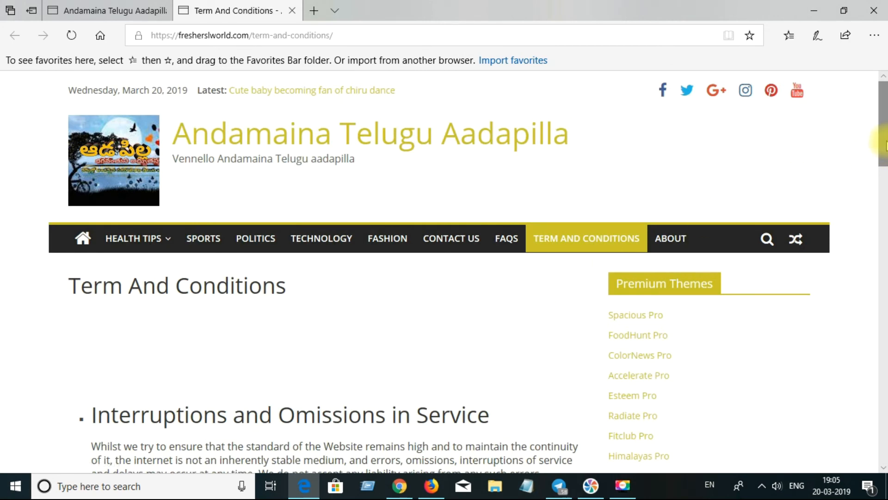
drag(884, 144, 885, 243)
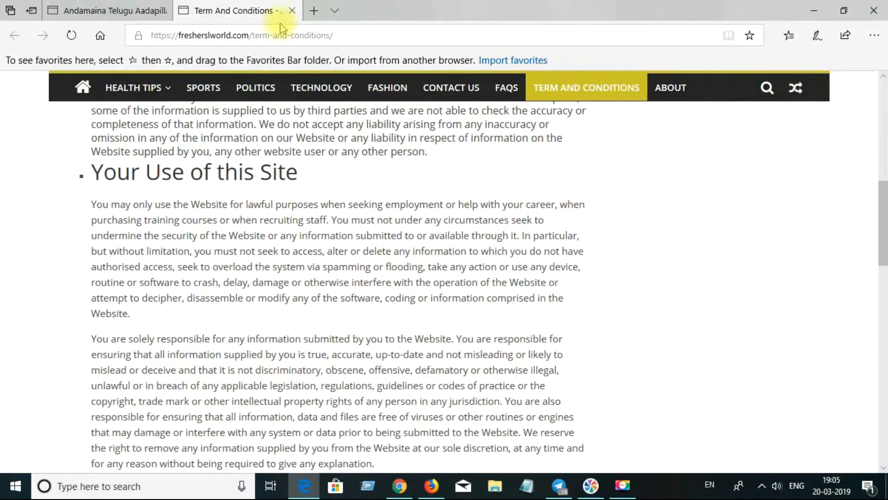
click(292, 10)
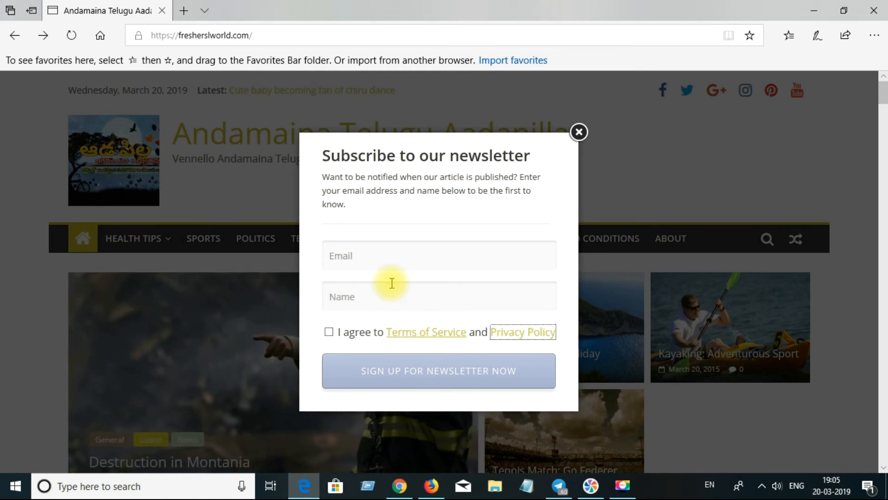
Close the newsletter popup with its × and bring up Movavi's Record Screen controls
click(581, 136)
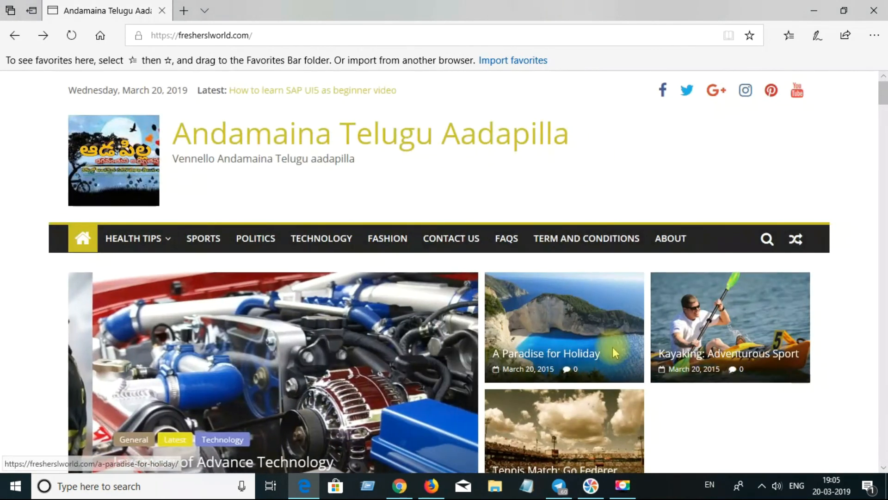
click(625, 485)
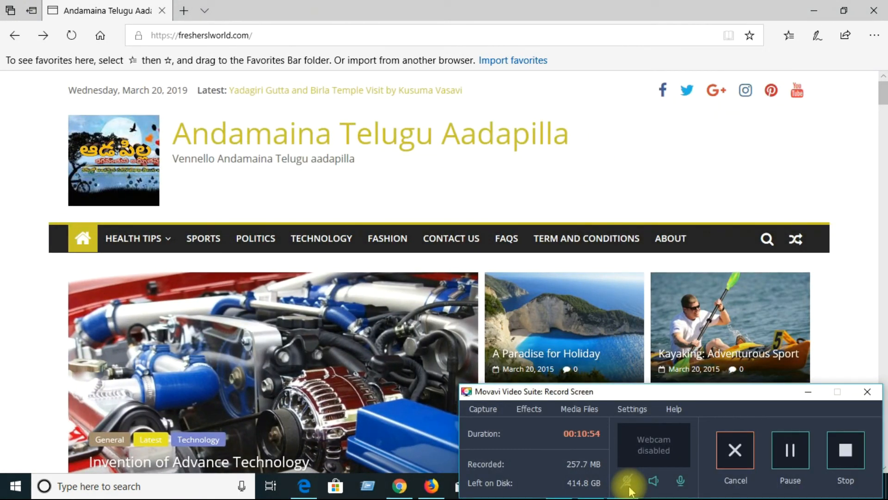